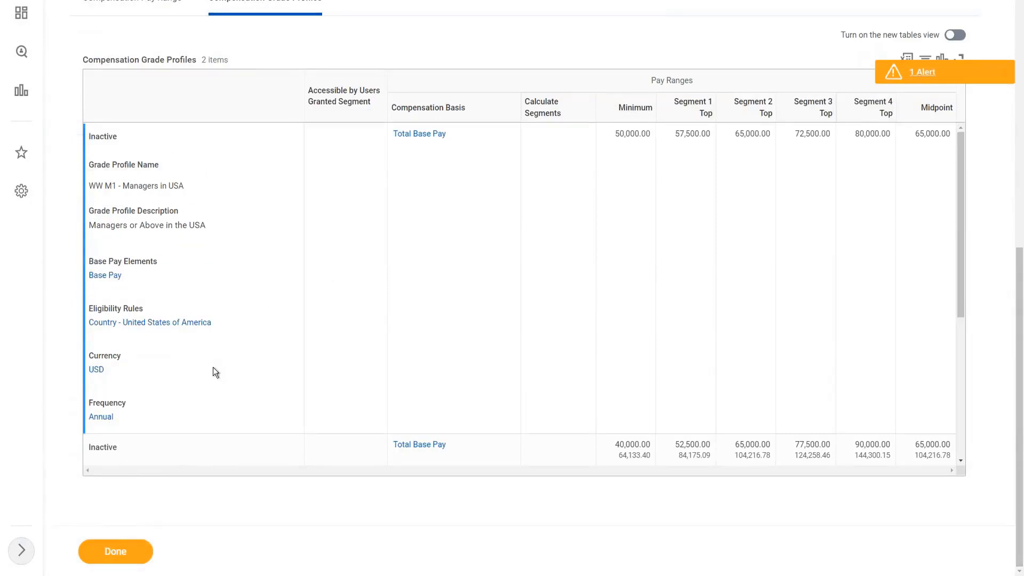
Compare the eligibility rules, currencies and pay ranges of the USA and UK manager grade profiles
scroll(208, 365, "down", 3)
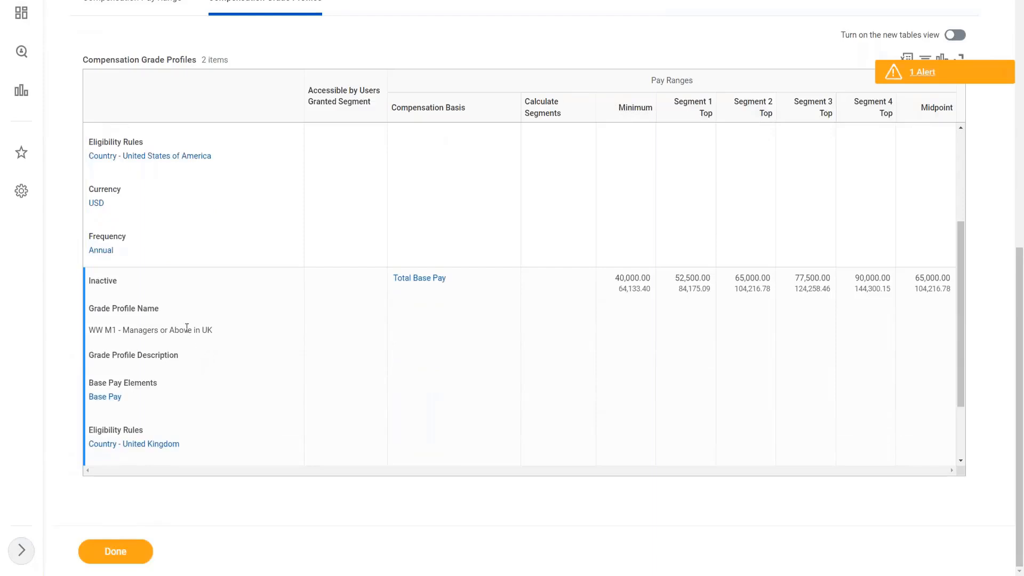
scroll(206, 327, "down", 1)
mouse_move(635, 228)
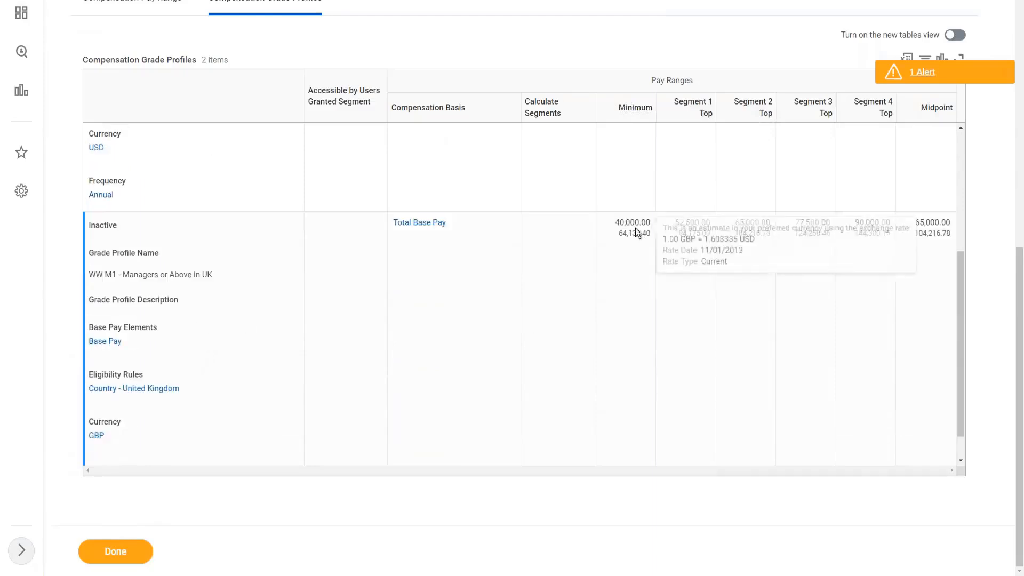
mouse_move(869, 224)
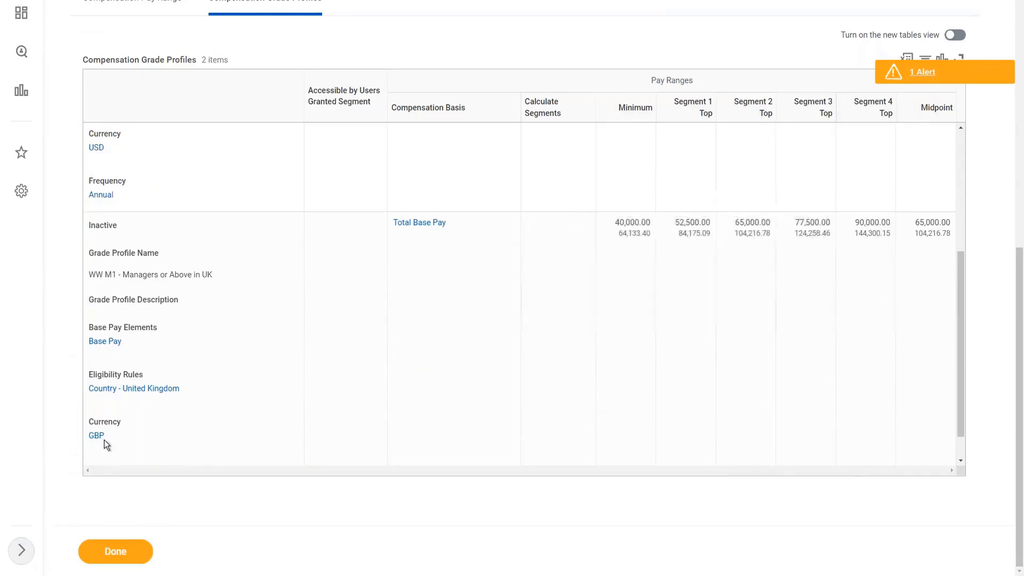
mouse_move(94, 436)
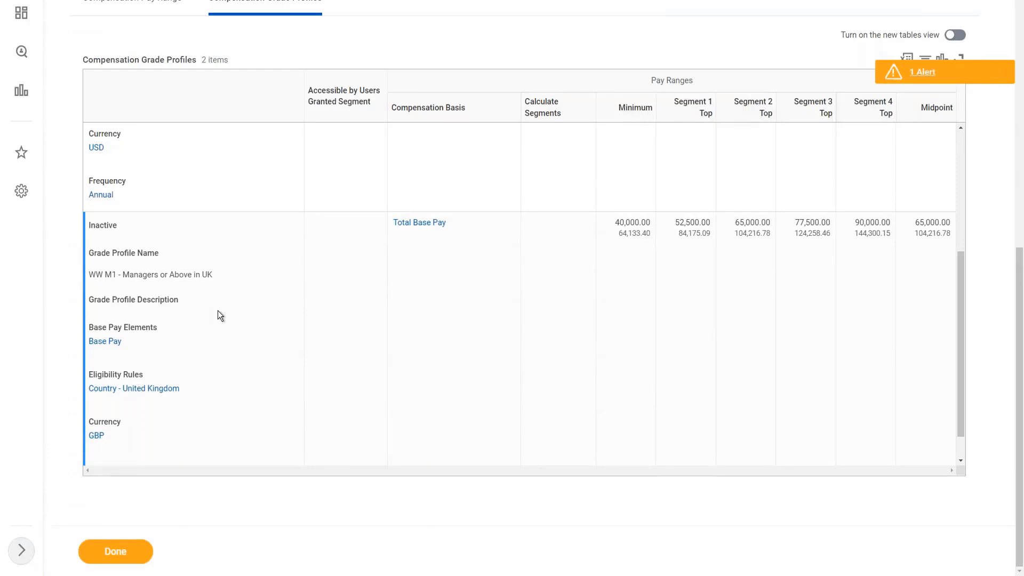
scroll(216, 315, "up", 2)
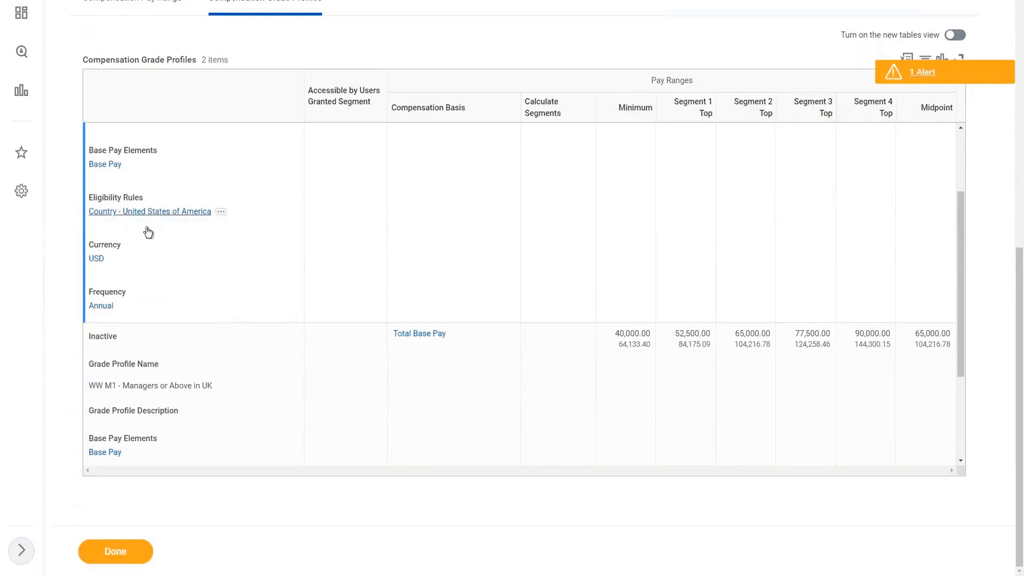
scroll(498, 220, "up", 2)
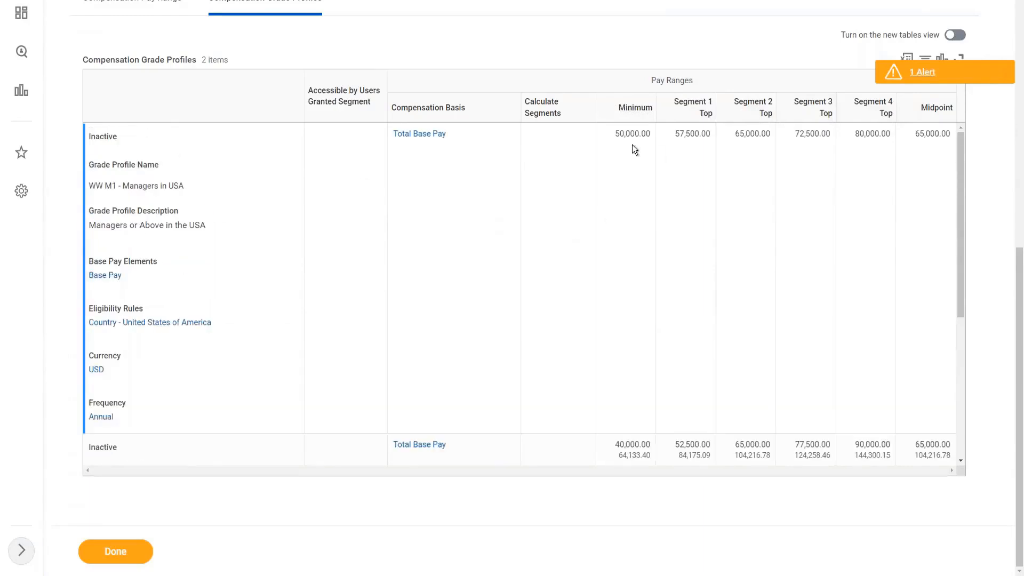
scroll(594, 259, "down", 3)
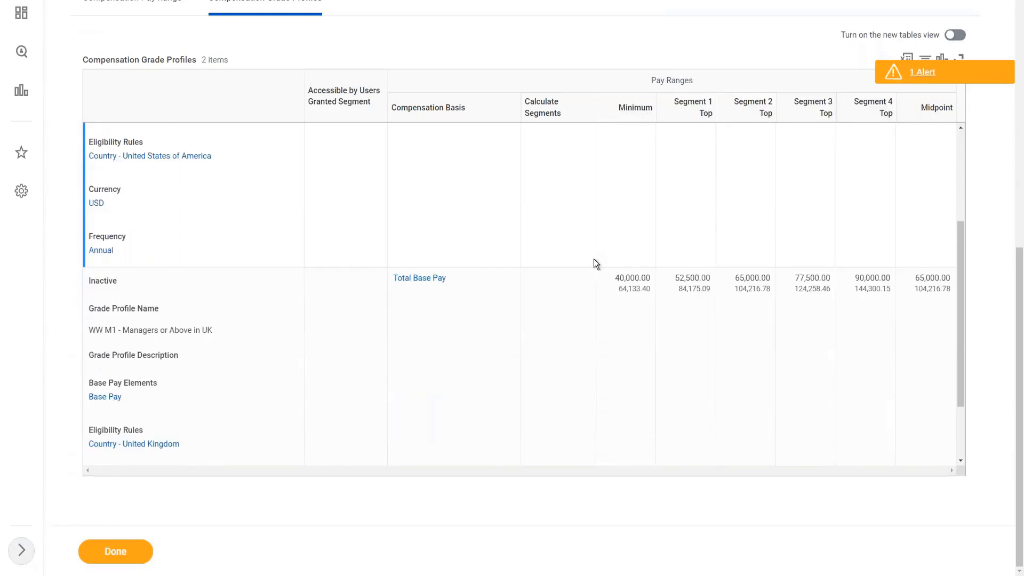
scroll(593, 259, "down", 1)
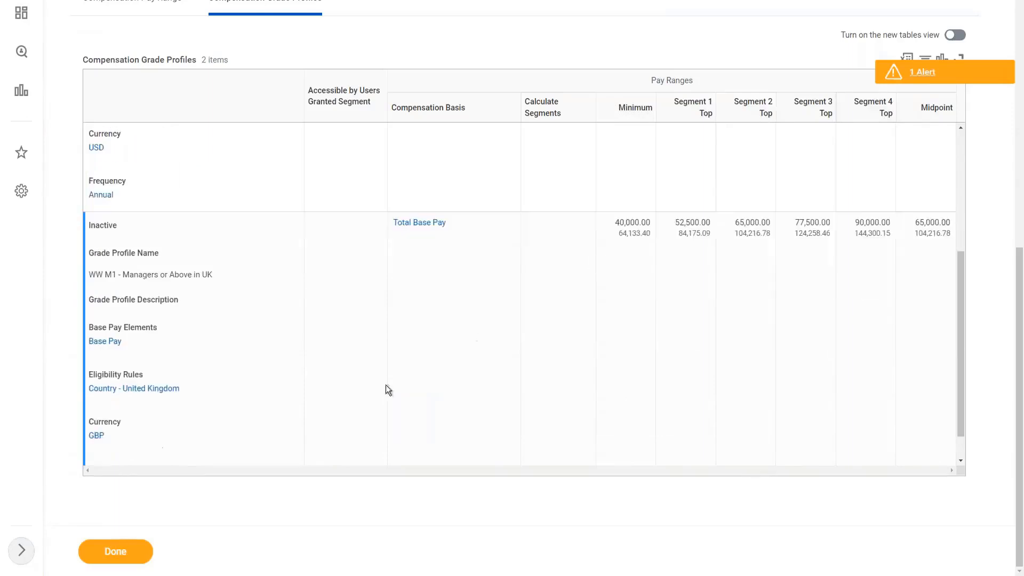
left_click(135, 388)
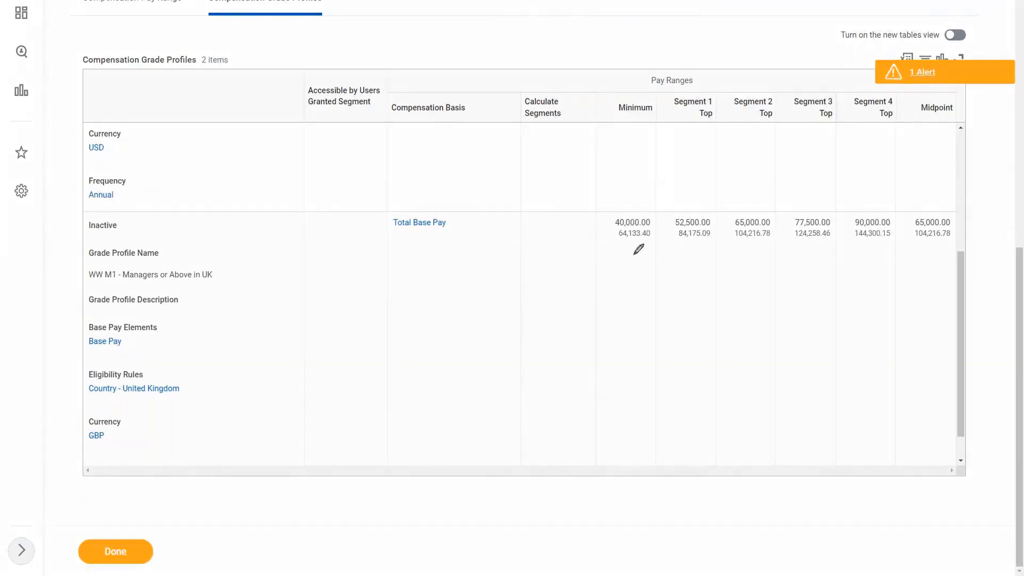
Examine the UK profile's minimum, Segment 3 top and midpoint amounts in relation to the profile's currency
mouse_move(641, 252)
left_mouse_down()
mouse_move(667, 197)
mouse_move(616, 197)
mouse_move(594, 229)
mouse_move(644, 249)
left_mouse_up()
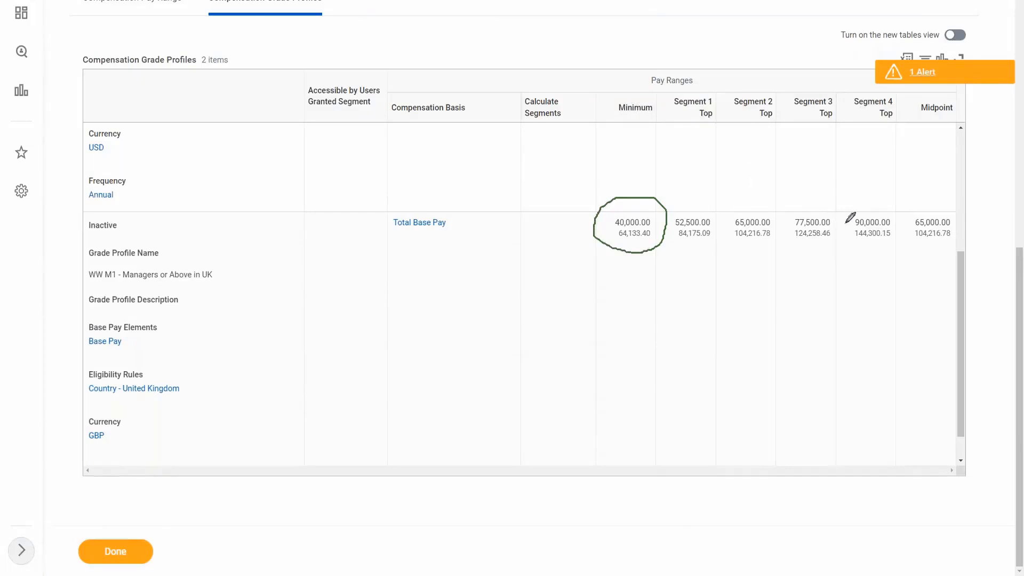
mouse_move(846, 223)
left_mouse_down()
mouse_move(817, 200)
mouse_move(784, 235)
mouse_move(845, 224)
left_mouse_up()
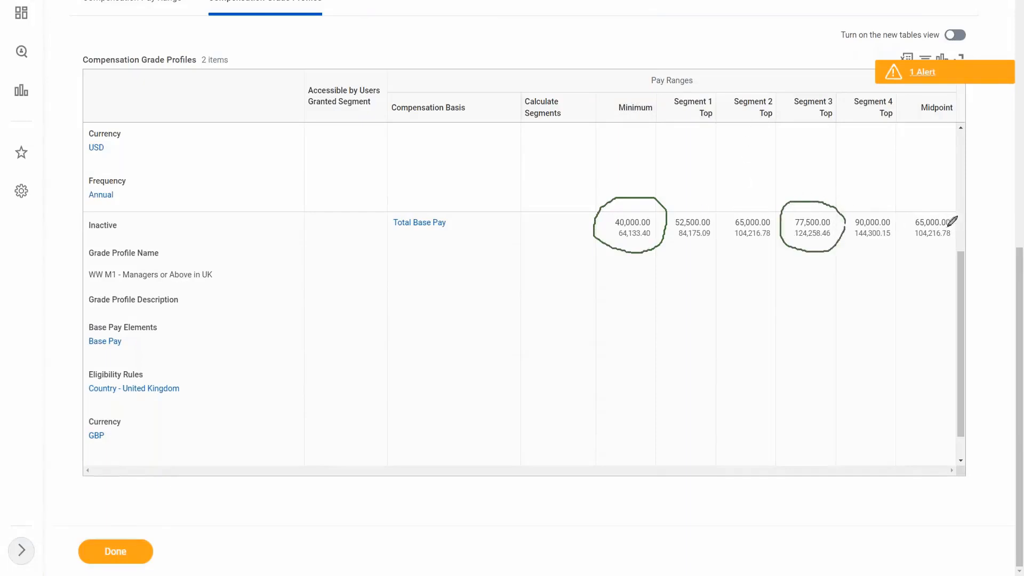
mouse_move(962, 204)
left_mouse_down()
mouse_move(901, 255)
mouse_move(970, 214)
left_mouse_up()
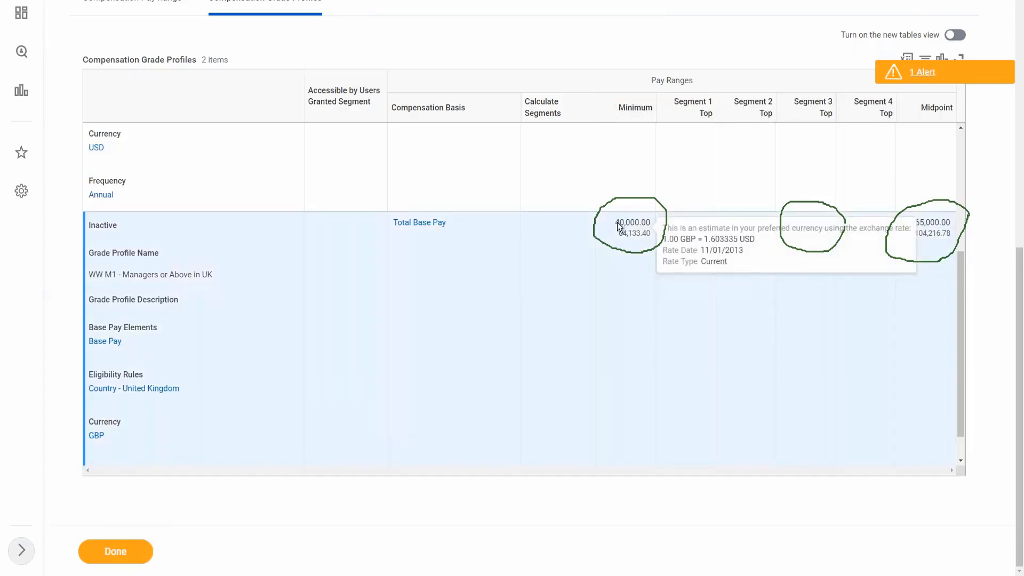
left_click_drag(616, 223, 644, 222)
left_click(631, 237)
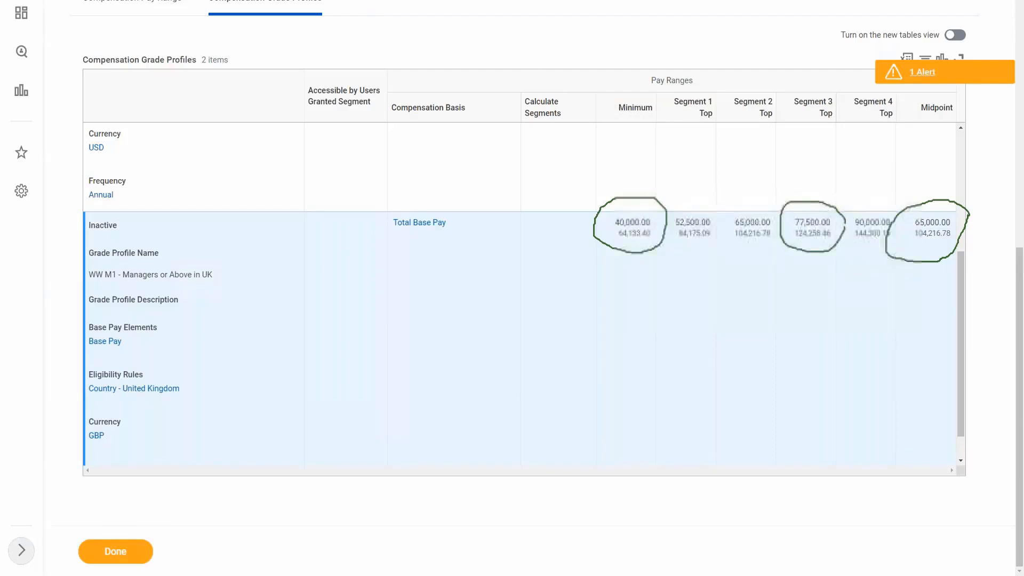
mouse_move(597, 217)
left_mouse_down()
mouse_move(171, 348)
mouse_move(102, 418)
mouse_move(101, 408)
mouse_move(114, 430)
mouse_move(131, 425)
left_mouse_up()
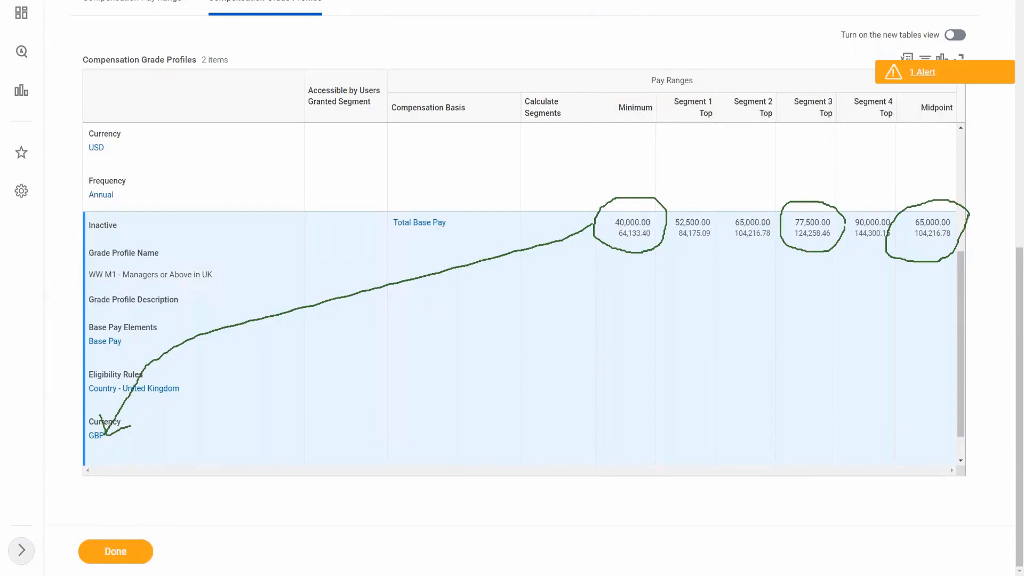
left_click(632, 60)
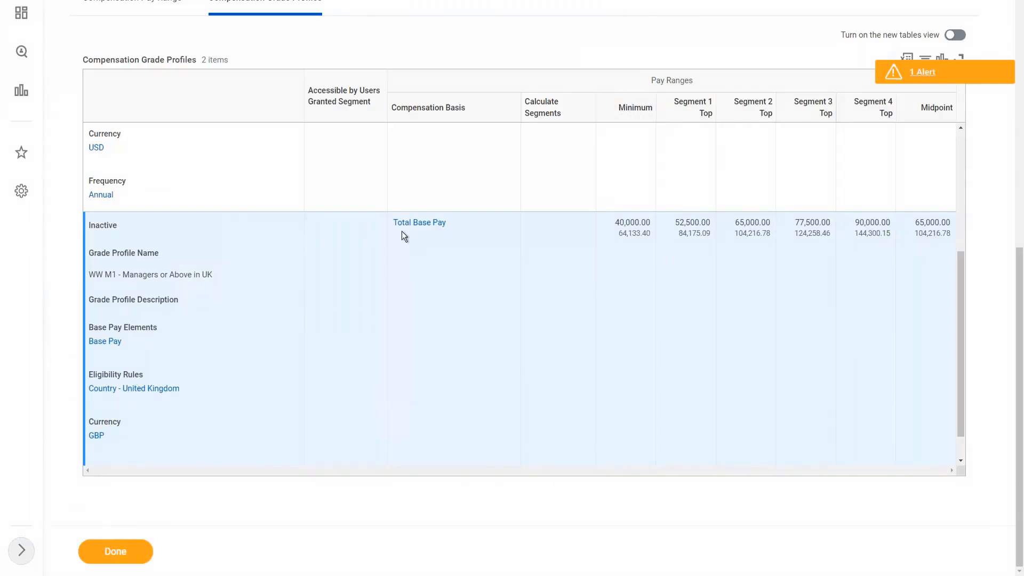
Check the compensation grade's default currency against the converted amounts in the UK grade profile
scroll(982, 235, "up", 5)
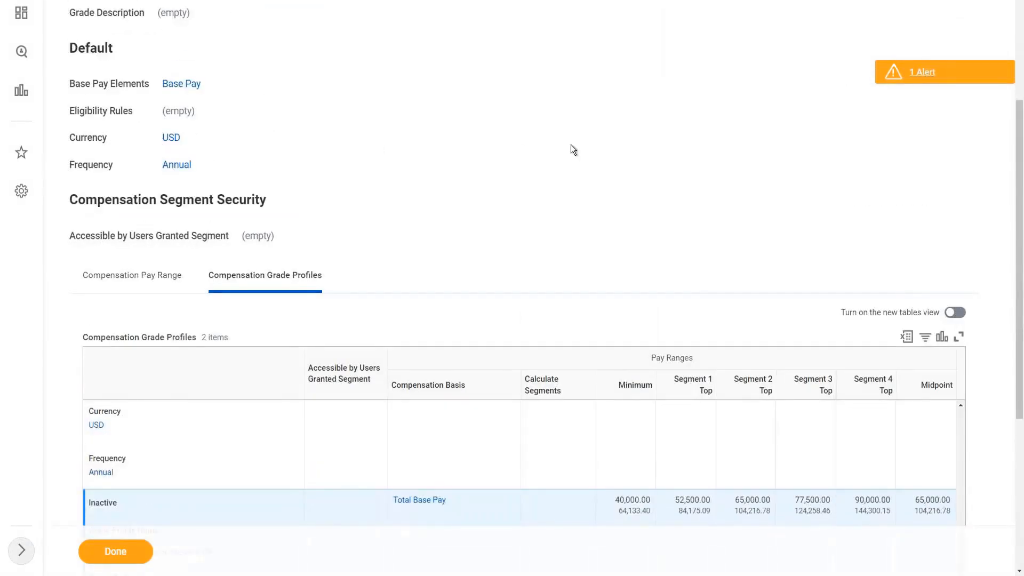
scroll(571, 145, "down", 3)
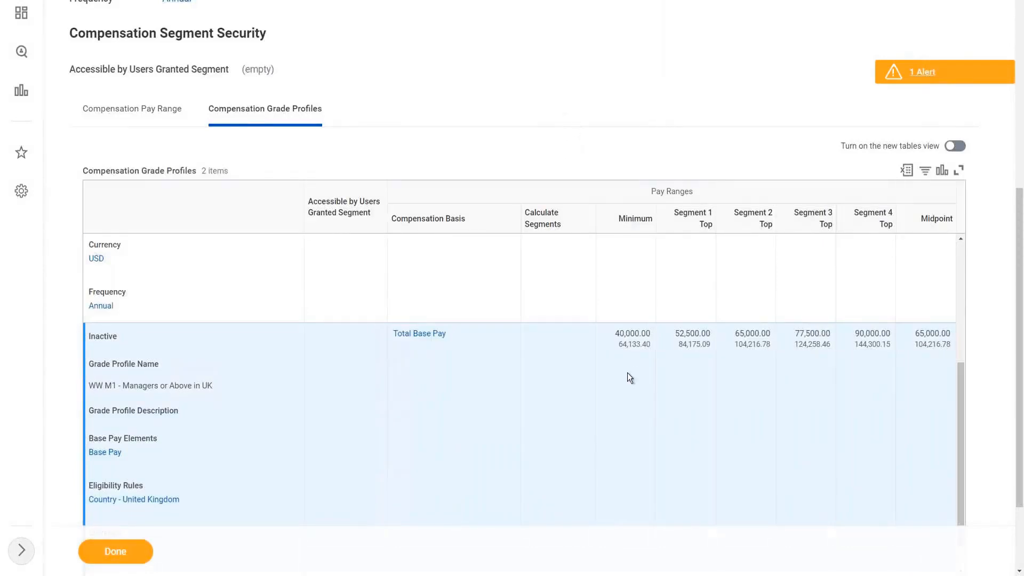
mouse_move(619, 350)
scroll(580, 382, "up", 10)
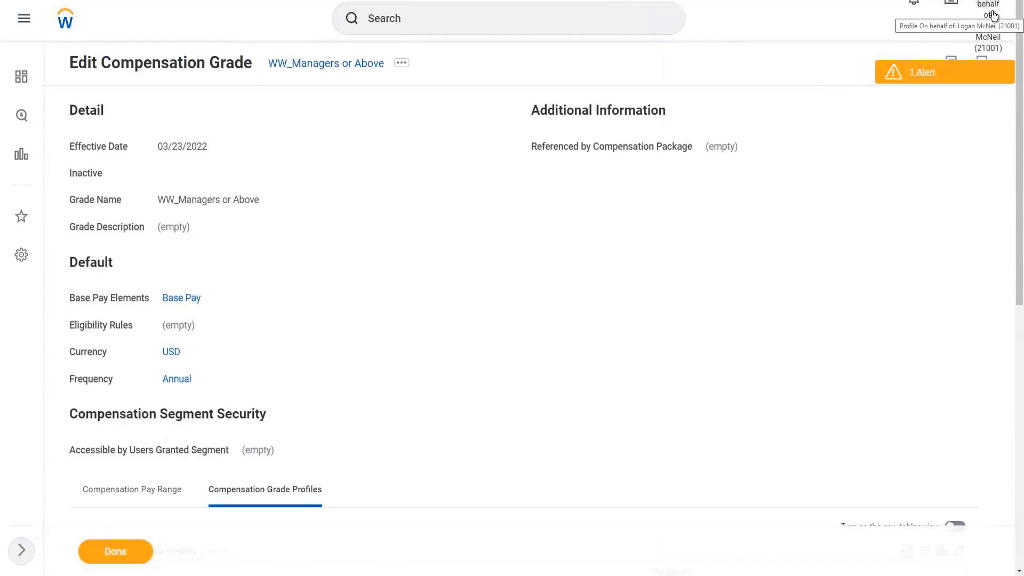
Inspect the exchange rate, rate date and rate type behind the UK profile's converted minimum pay
scroll(526, 167, "down", 5)
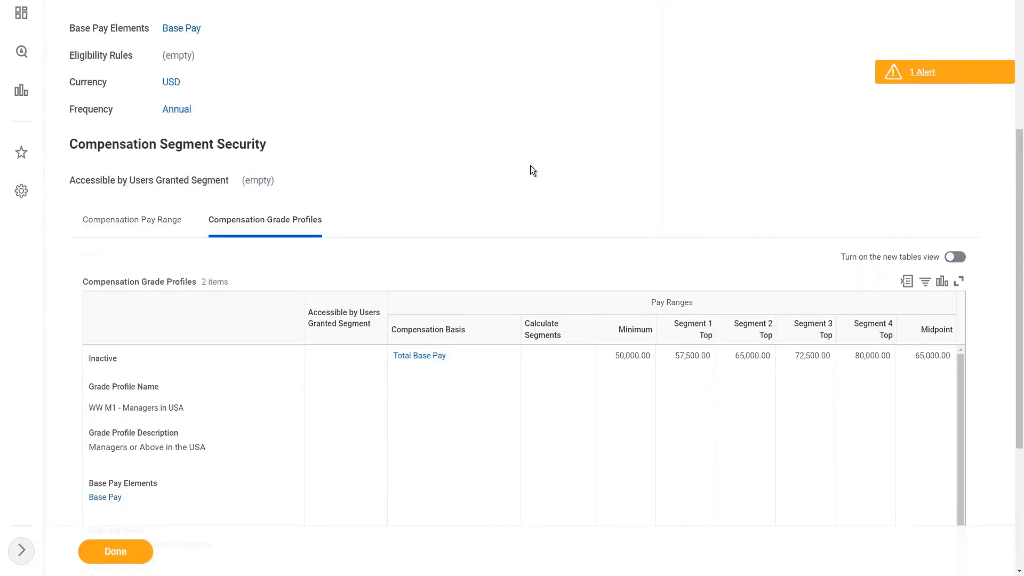
scroll(530, 171, "down", 4)
scroll(499, 280, "down", 5)
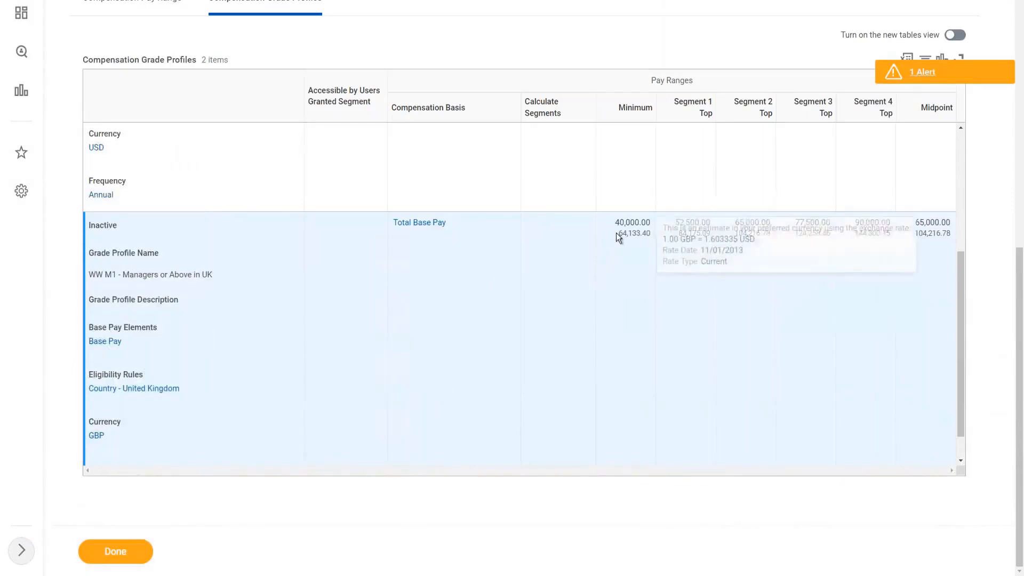
left_click_drag(618, 234, 647, 238)
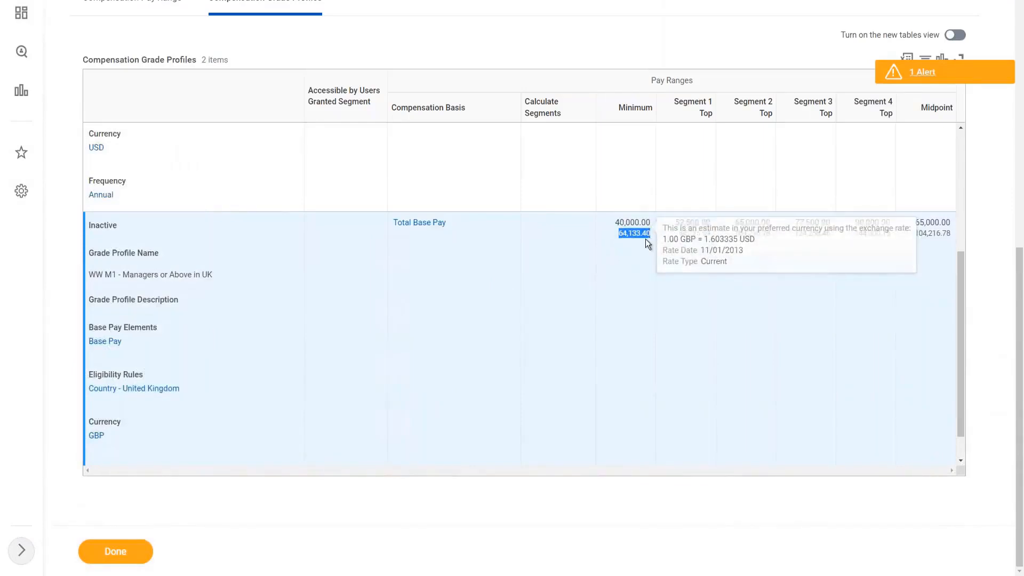
mouse_move(645, 239)
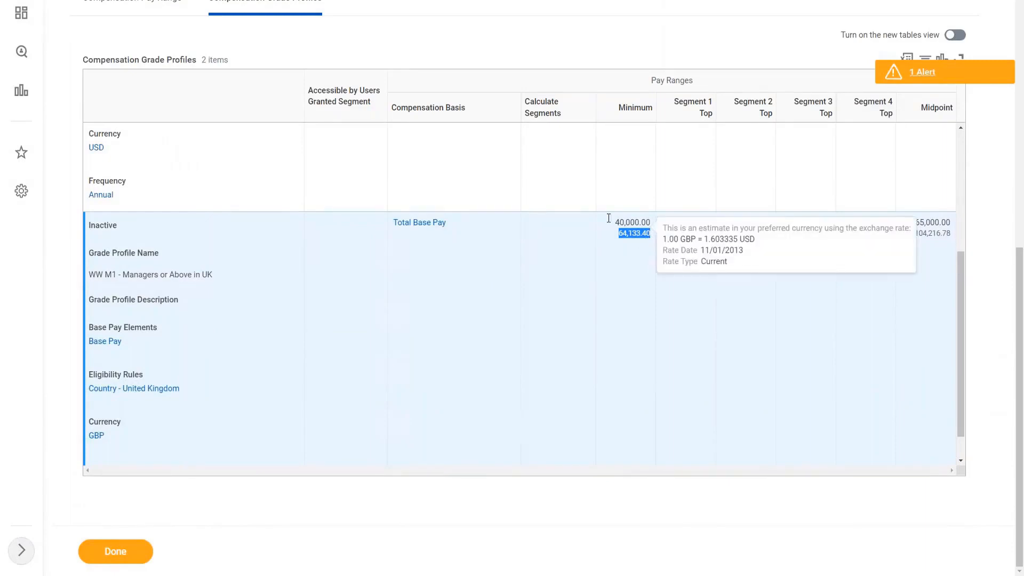
scroll(609, 219, "up", 10)
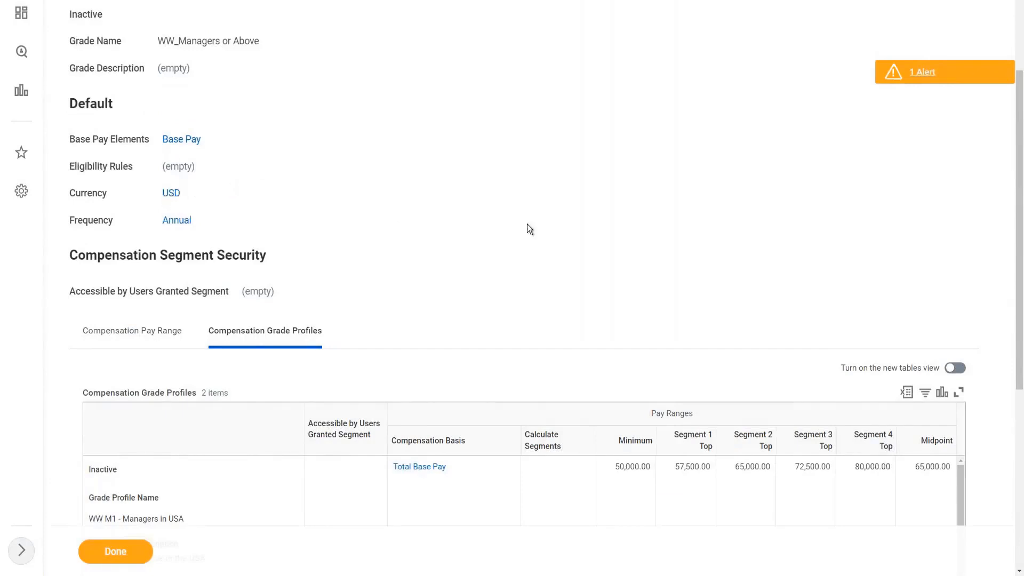
scroll(527, 224, "down", 5)
scroll(658, 334, "down", 3)
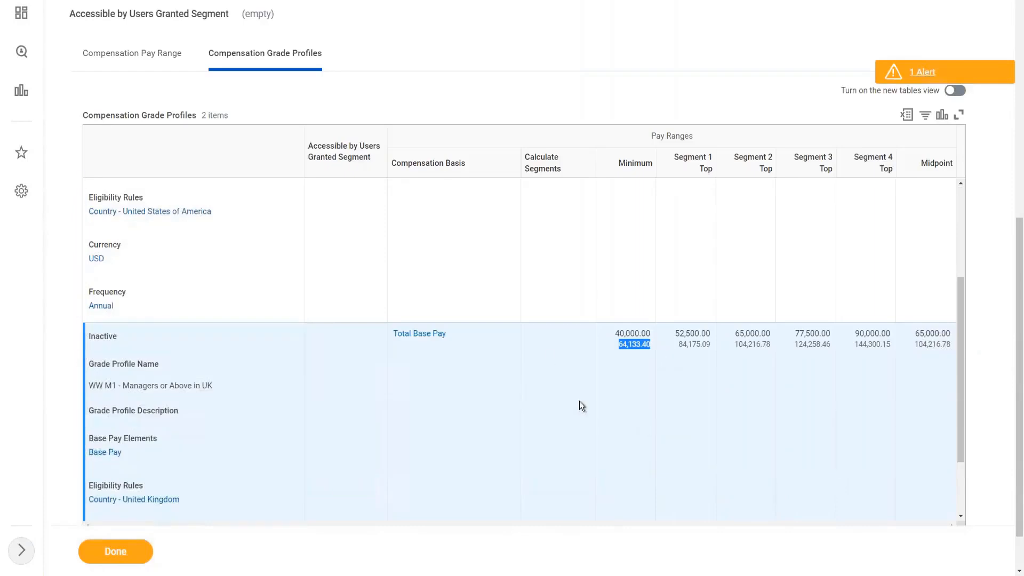
left_click(630, 347)
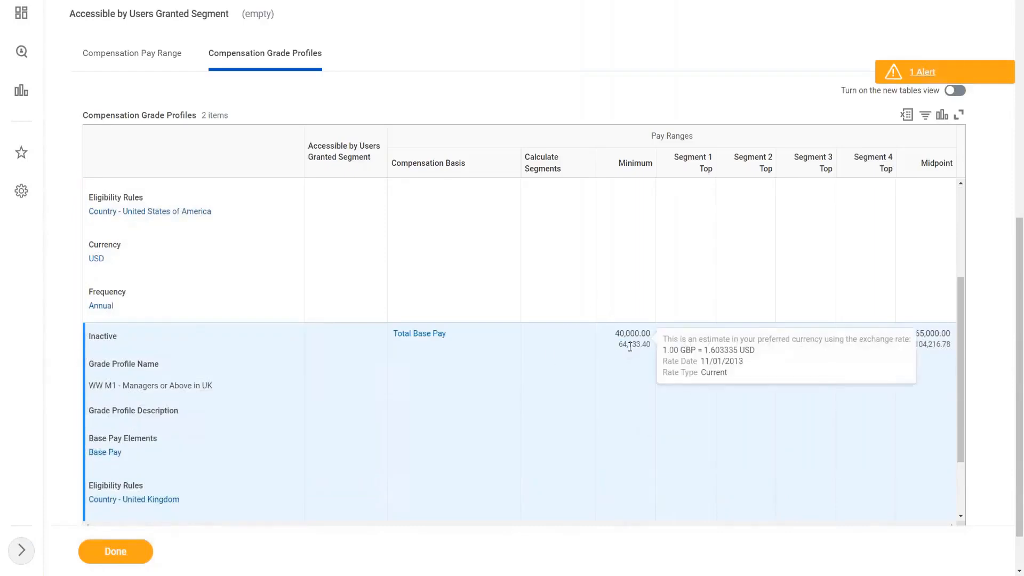
scroll(874, 446, "down", 4)
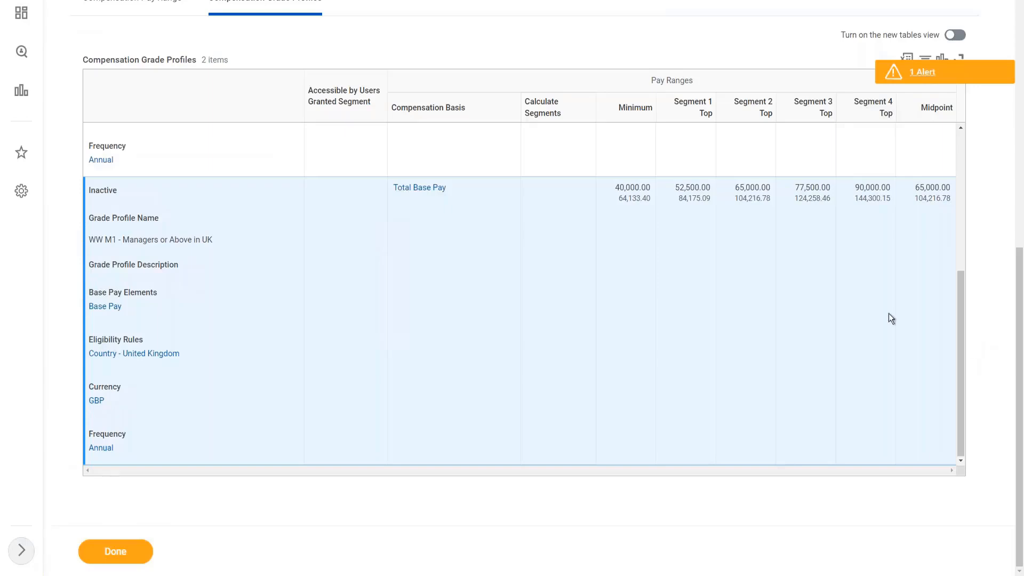
mouse_move(617, 187)
left_click_drag(615, 187, 651, 198)
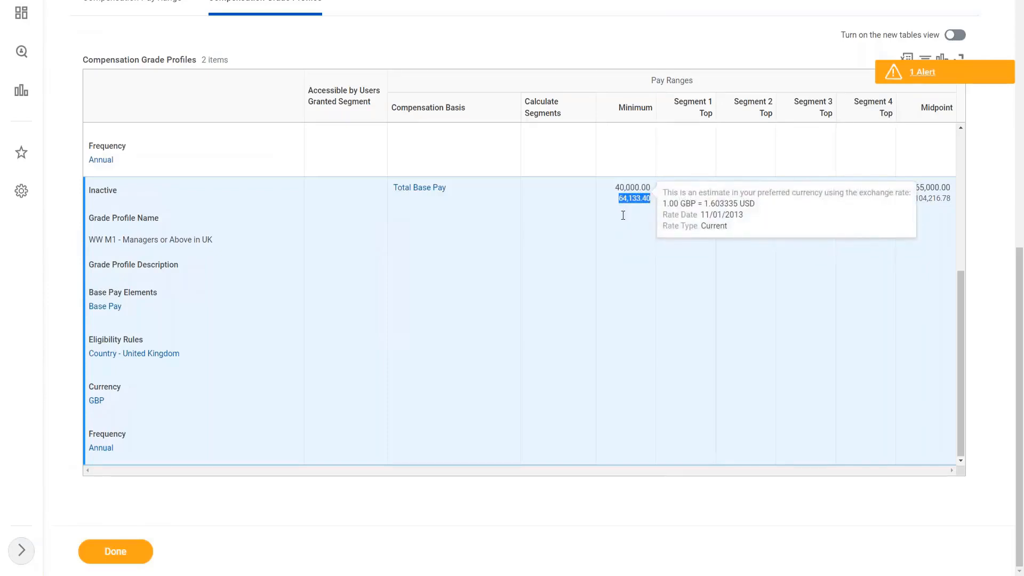
mouse_move(631, 192)
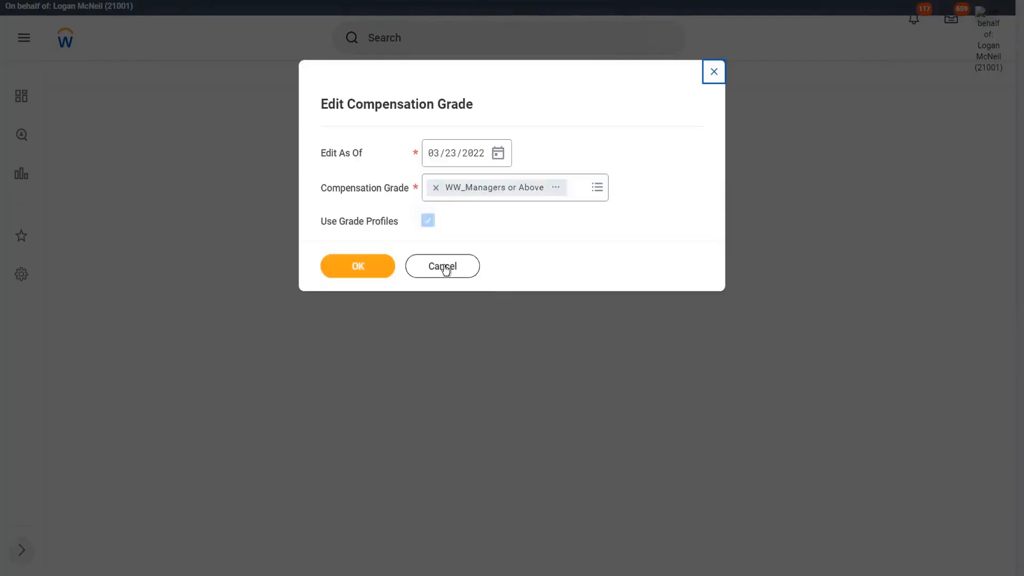
Cancel the Edit Compensation Grade prompts and open Change Preferences for the account
left_click(444, 267)
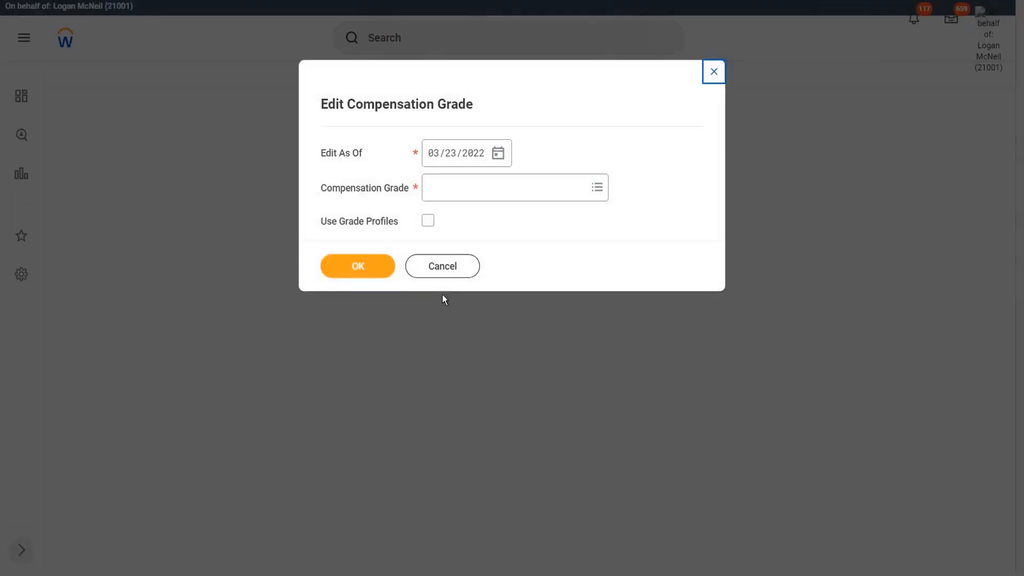
left_click(442, 267)
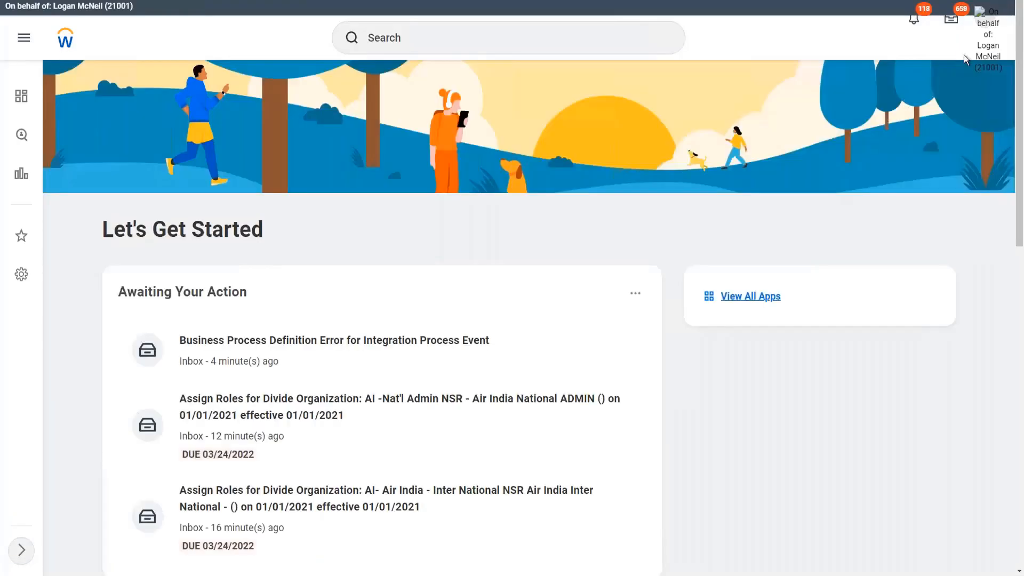
left_click(988, 38)
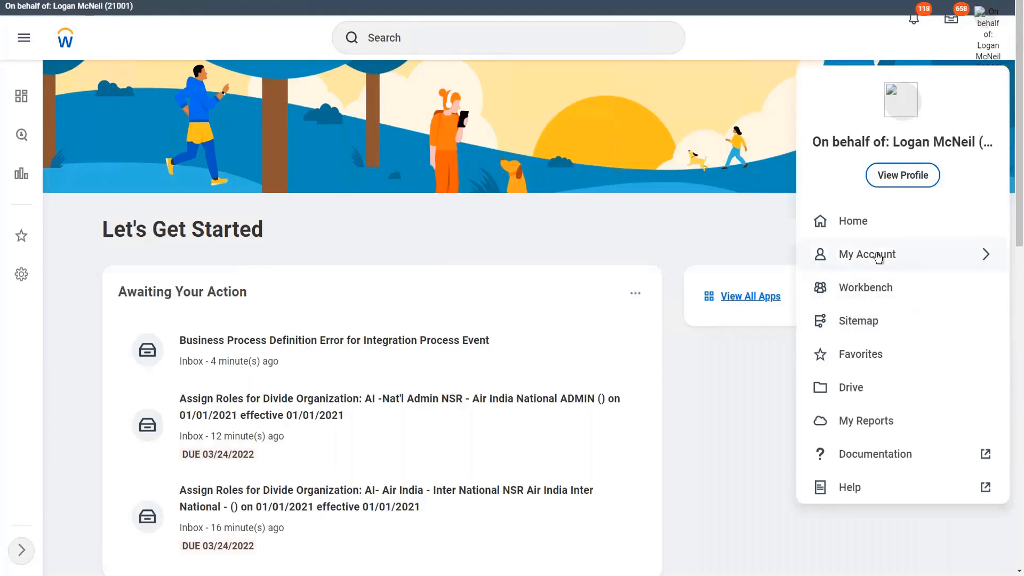
left_click(920, 252)
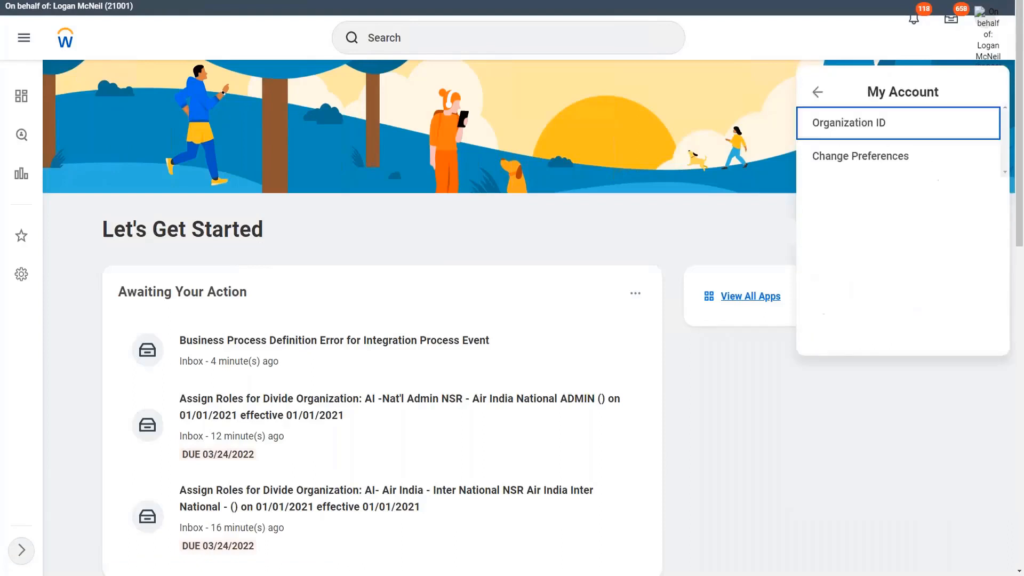
left_click(860, 158)
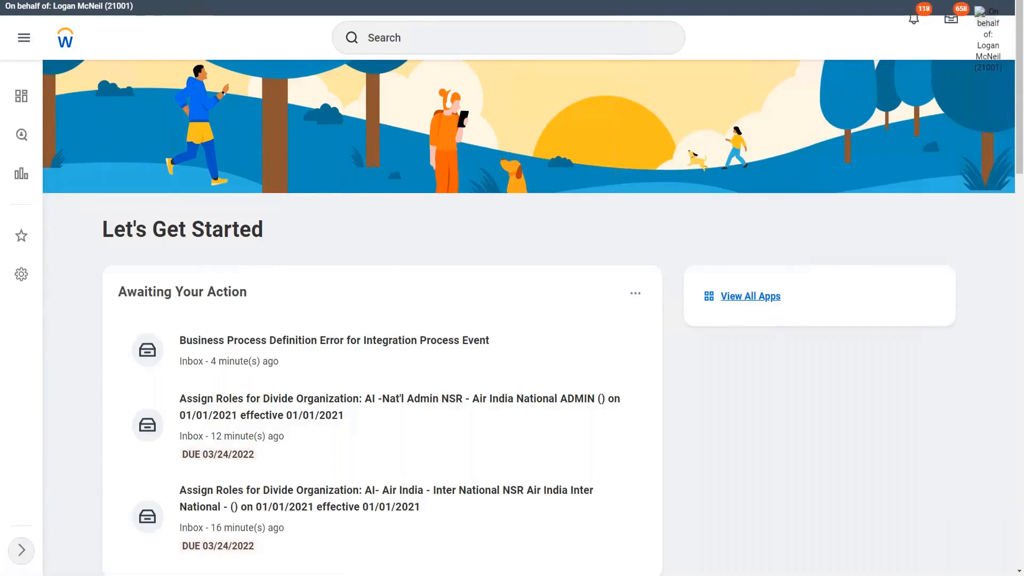
Replace USD with GBP as the preferred currency in the global preferences, and discard the changes
scroll(203, 412, "down", 1)
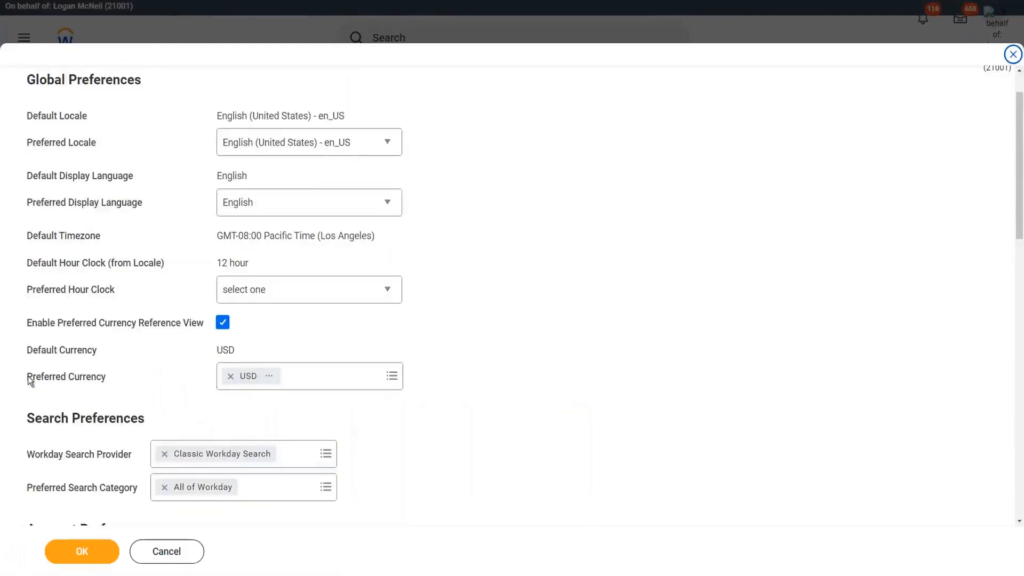
left_click_drag(27, 376, 104, 380)
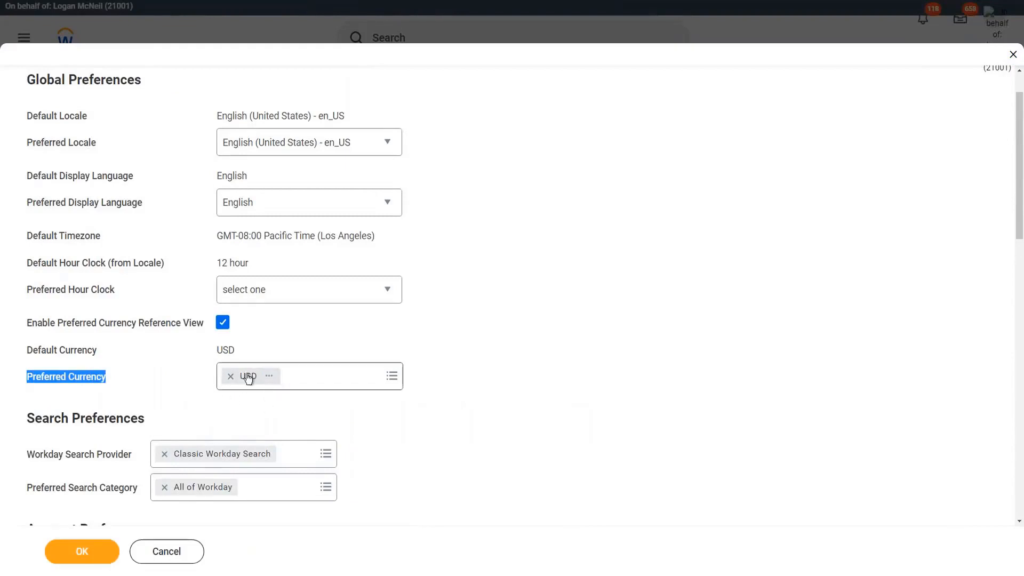
left_click(230, 377)
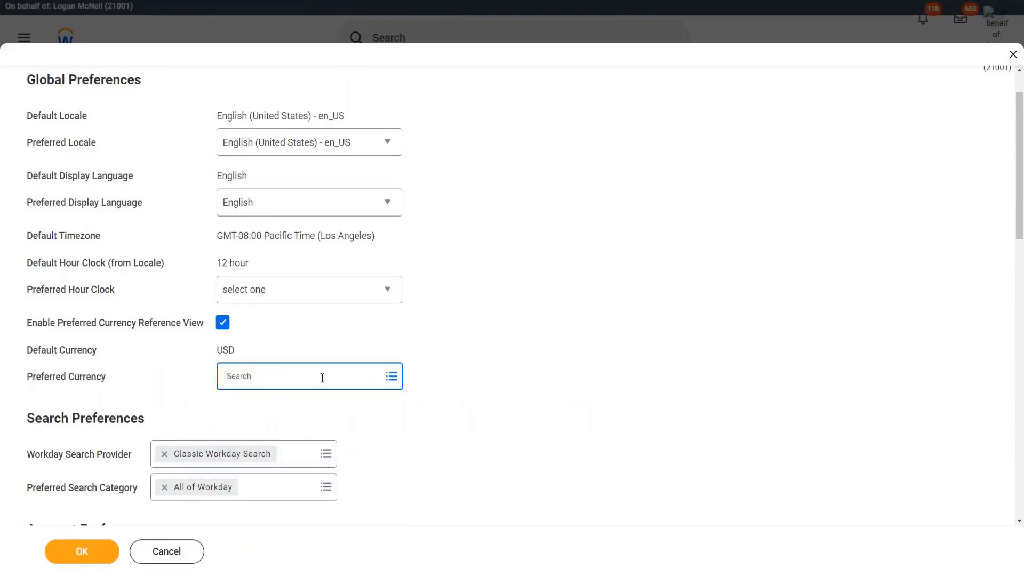
left_click(277, 376)
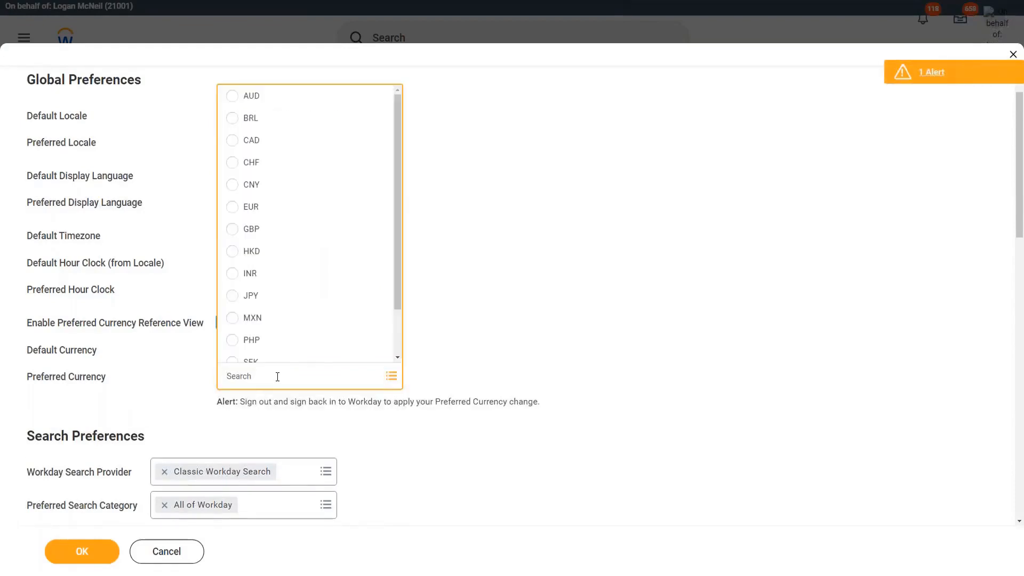
left_click(263, 230)
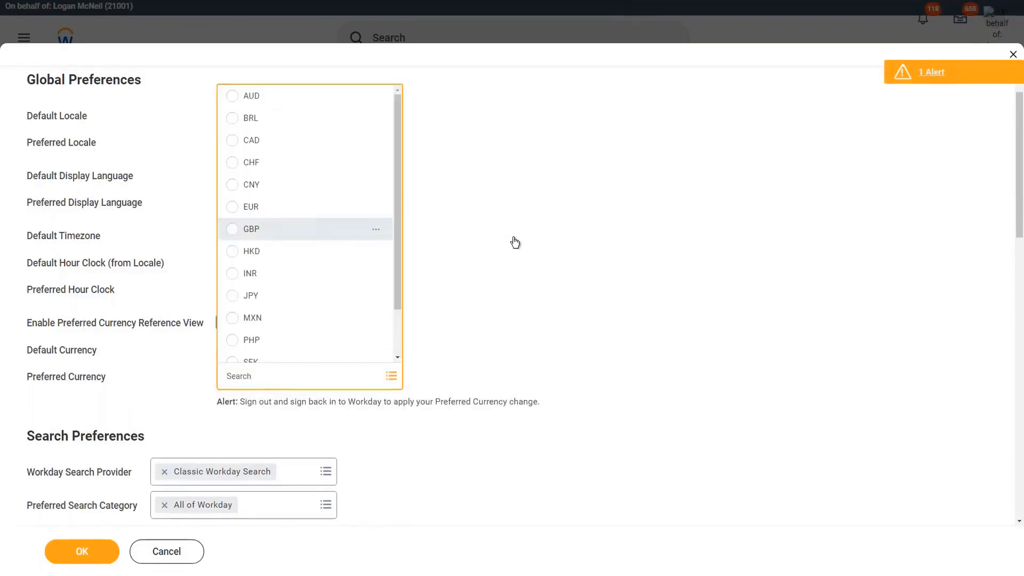
left_click(179, 560)
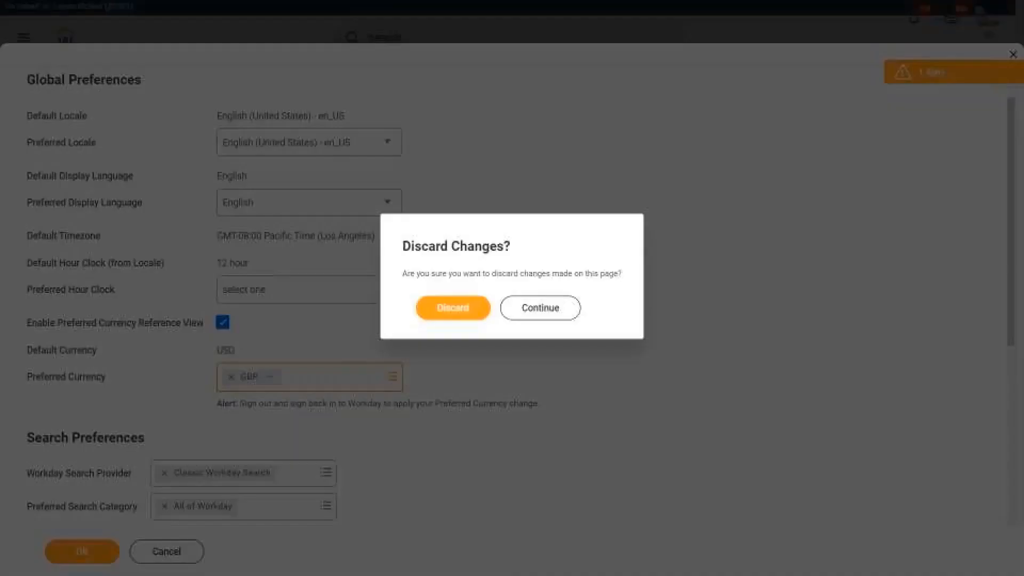
left_click(451, 305)
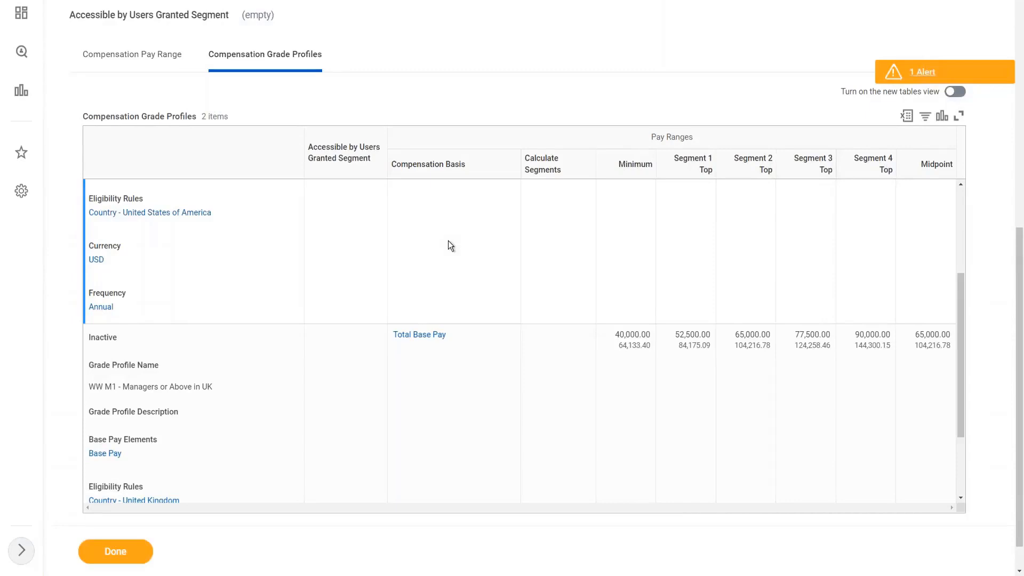
Compare the pay ranges, eligibility rules and currencies of the USA and UK compensation grade profiles
scroll(653, 238, "up", 1)
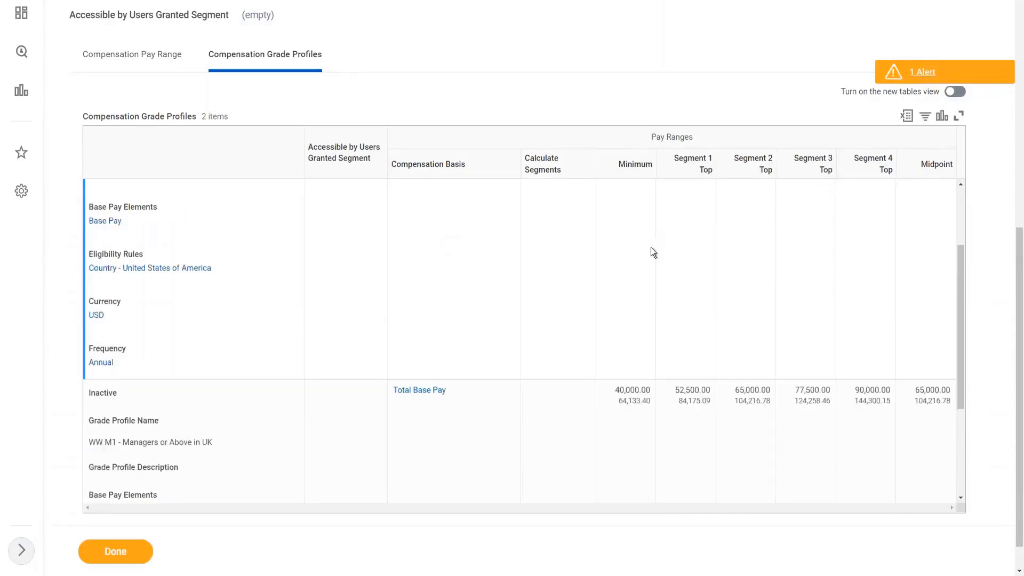
scroll(617, 279, "up", 1)
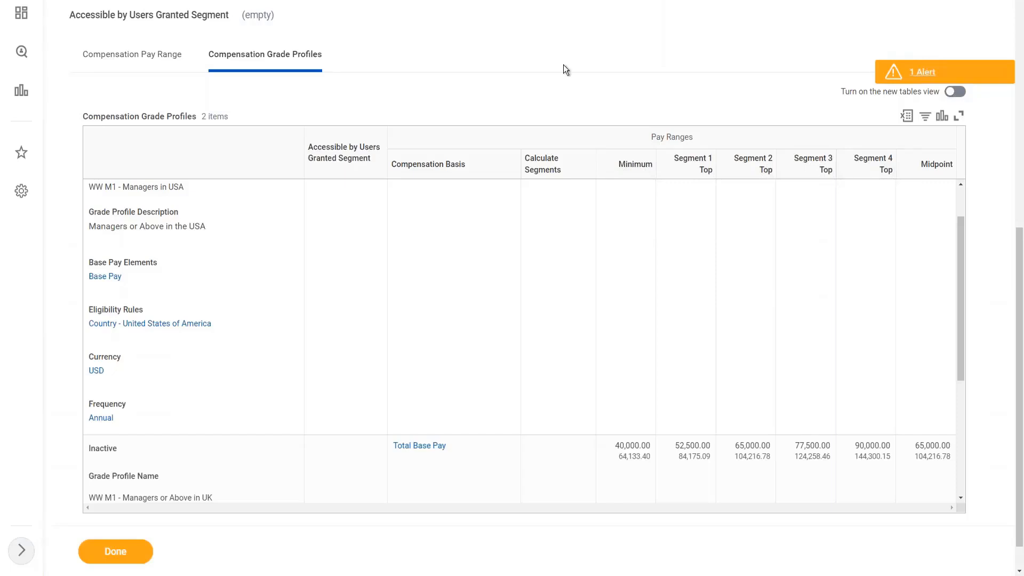
scroll(518, 311, "down", 2)
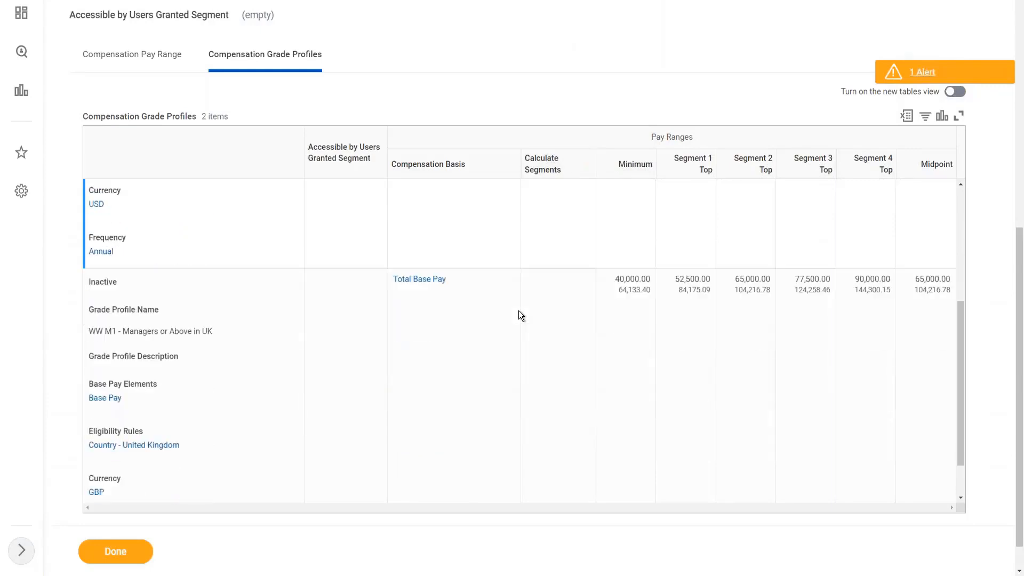
scroll(519, 314, "up", 3)
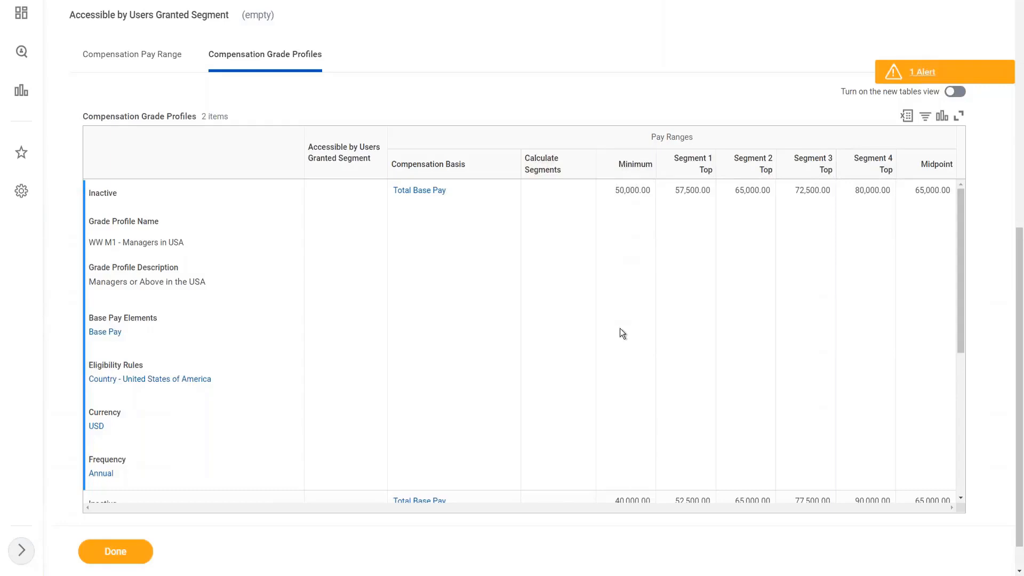
scroll(695, 328, "down", 1)
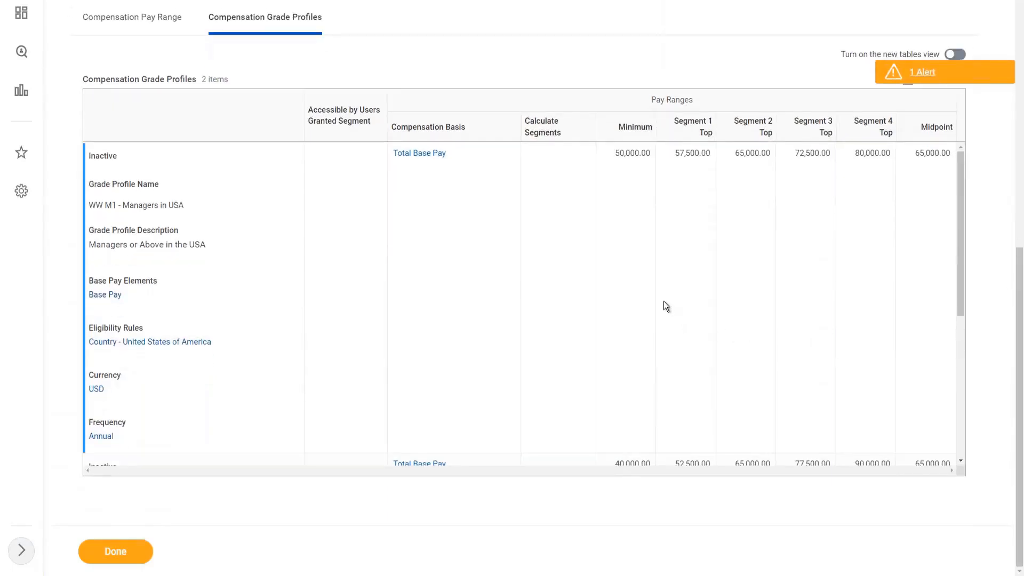
left_click(680, 278)
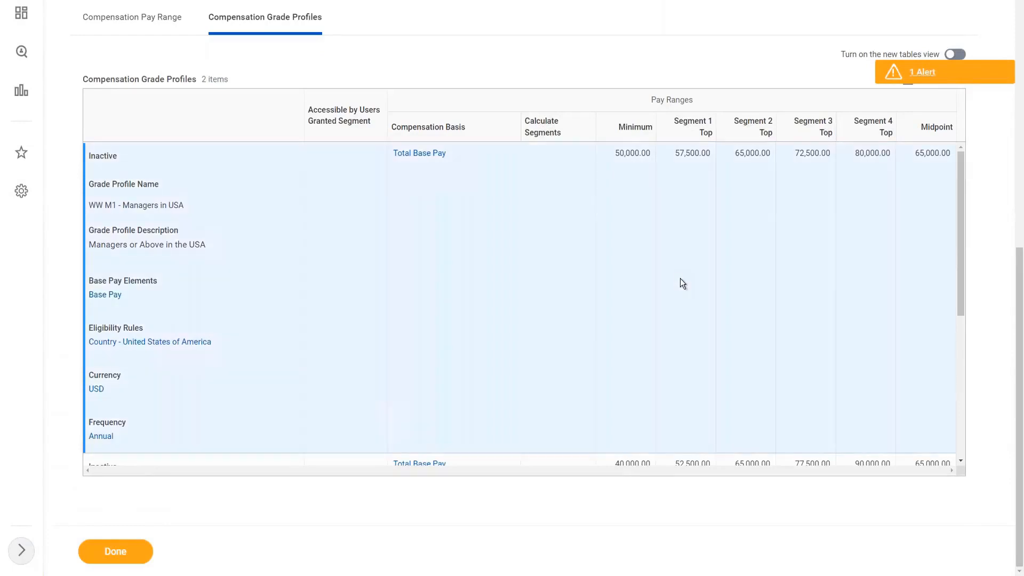
scroll(680, 278, "down", 5)
scroll(680, 278, "up", 5)
scroll(344, 281, "down", 5)
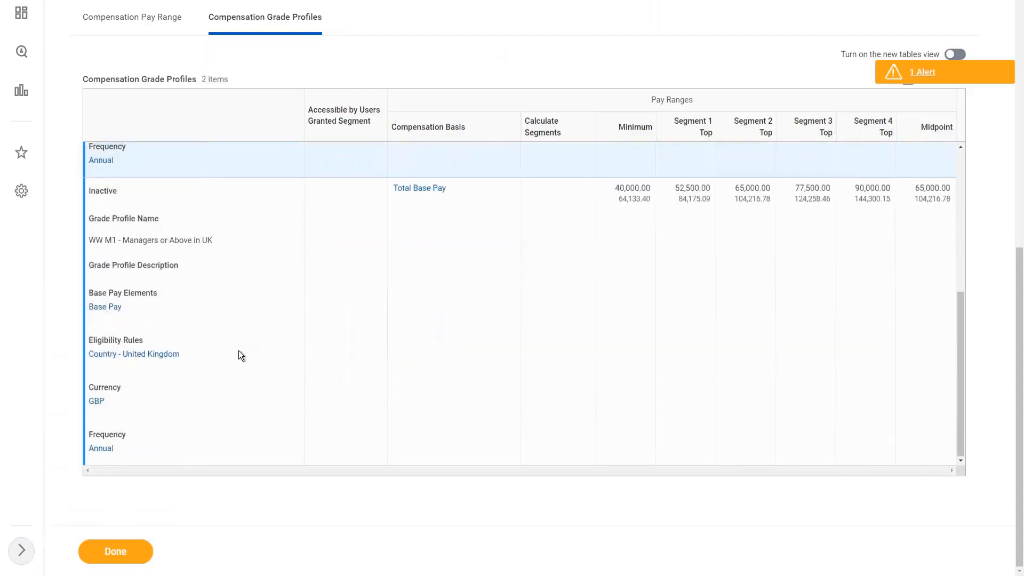
Search for "edit job profile" from the compensation grade page and open the Edit Job Profile task
scroll(286, 237, "up", 5)
scroll(269, 187, "up", 9)
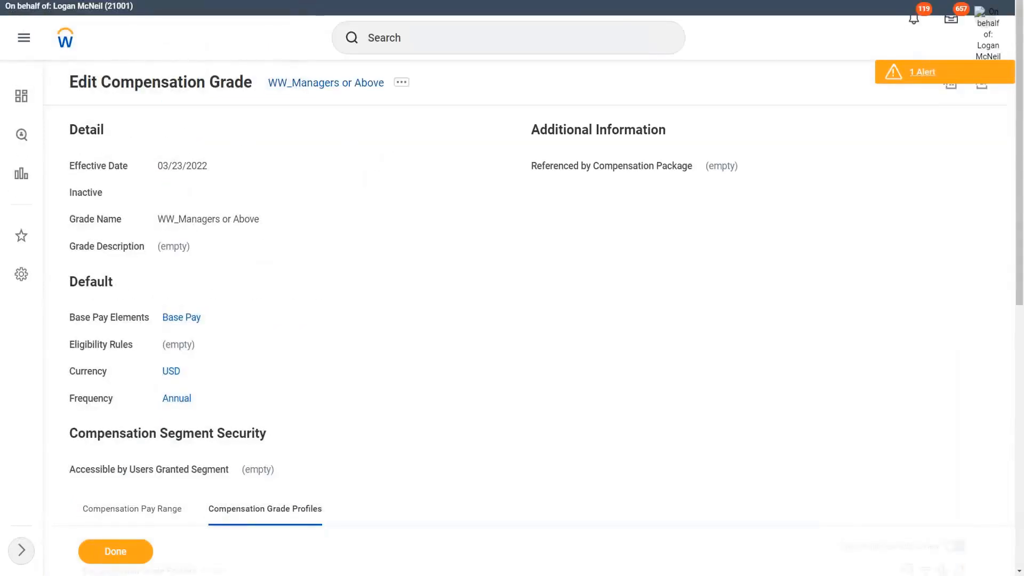
scroll(344, 84, "down", 1)
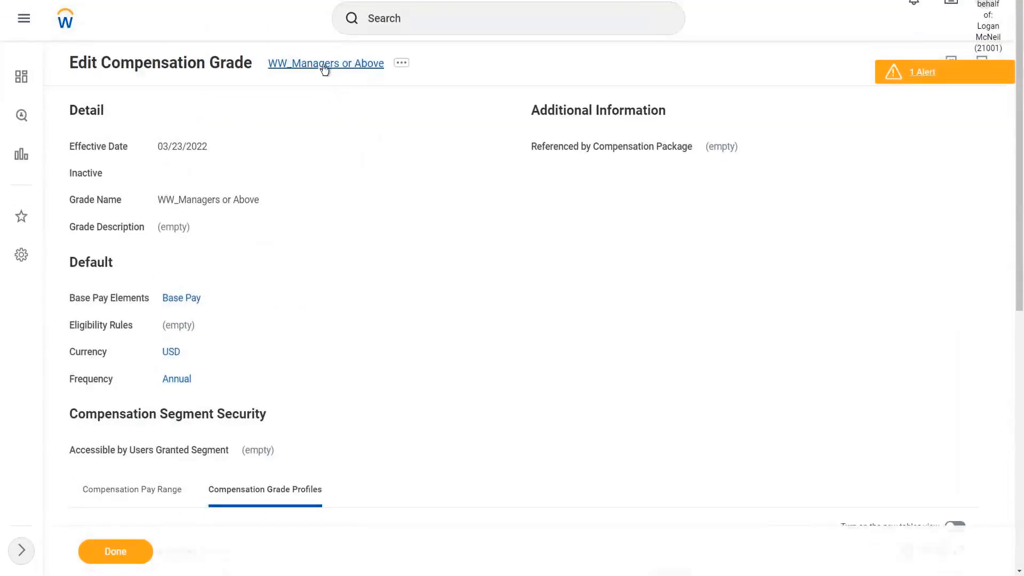
right_click(323, 65)
left_click(363, 125)
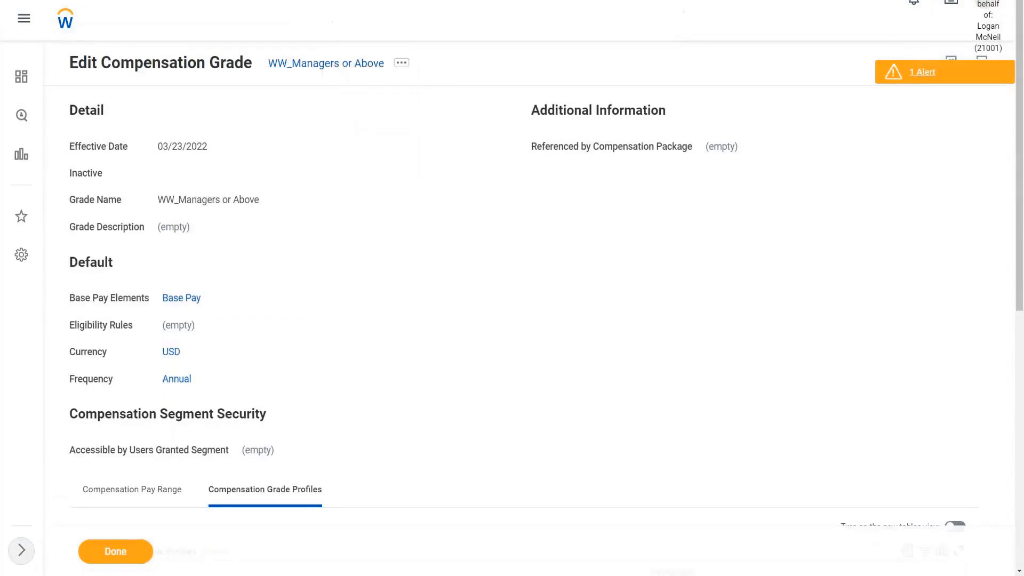
left_click(418, 25)
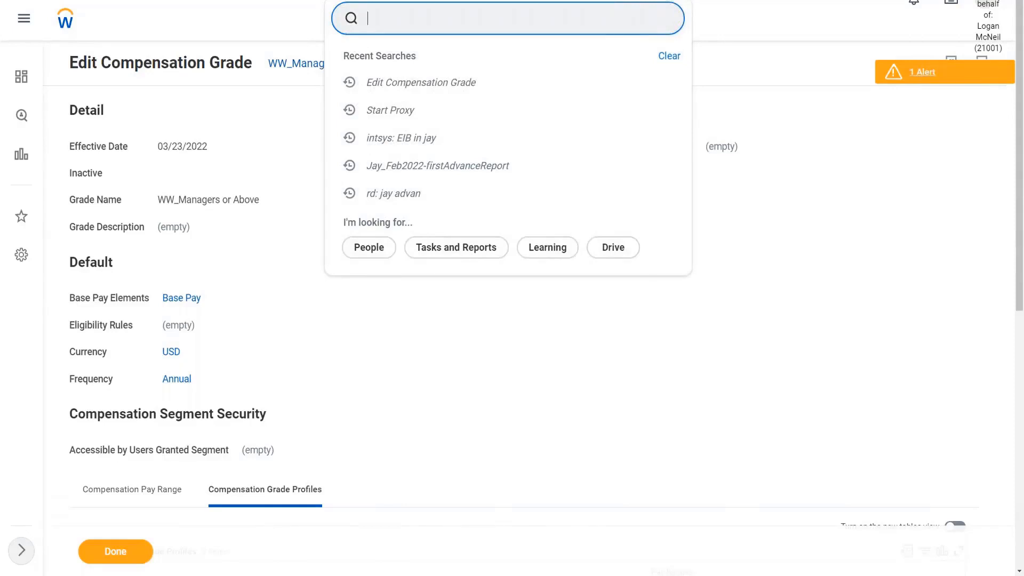
type("edit job profile")
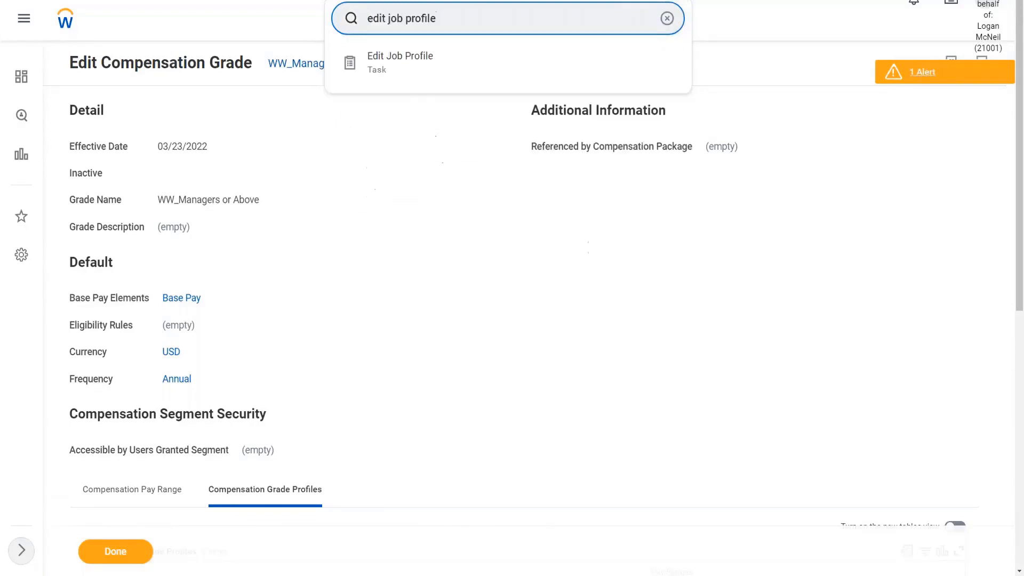
left_click(414, 65)
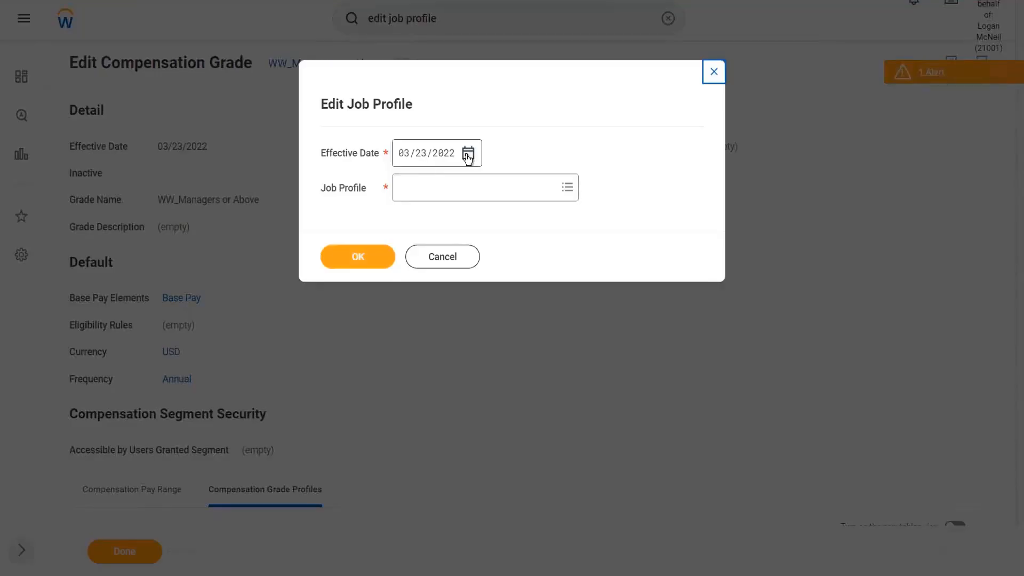
Select the job profile 64635 - WW_Chief Executive Officer and open it for editing
left_click(429, 193)
type("ww")
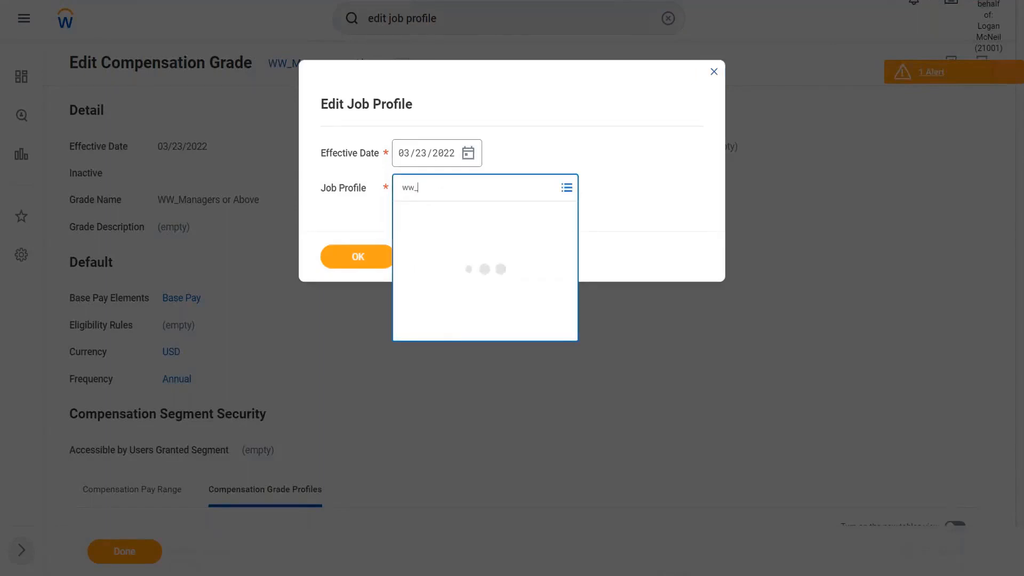
type("_")
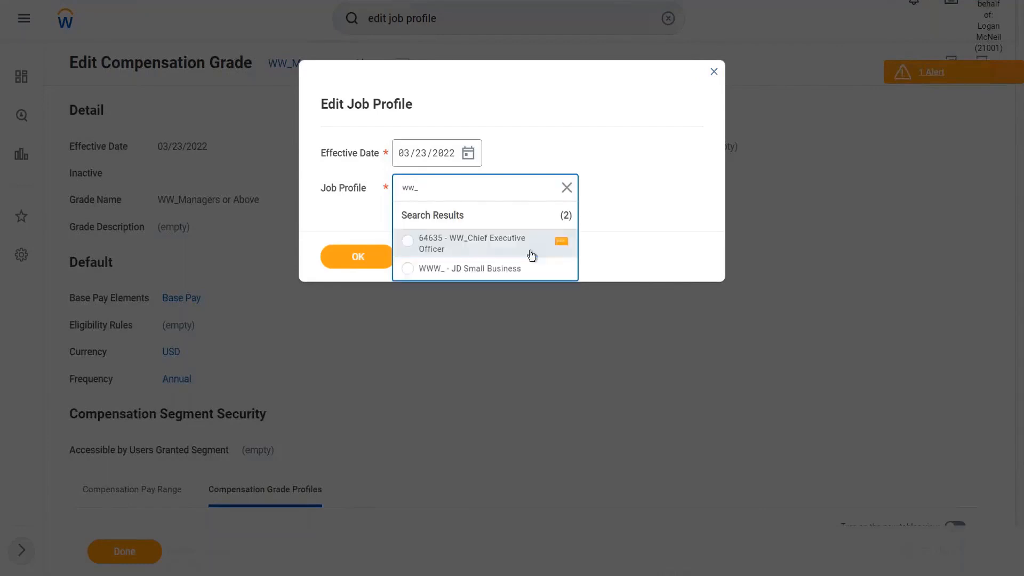
left_click(487, 246)
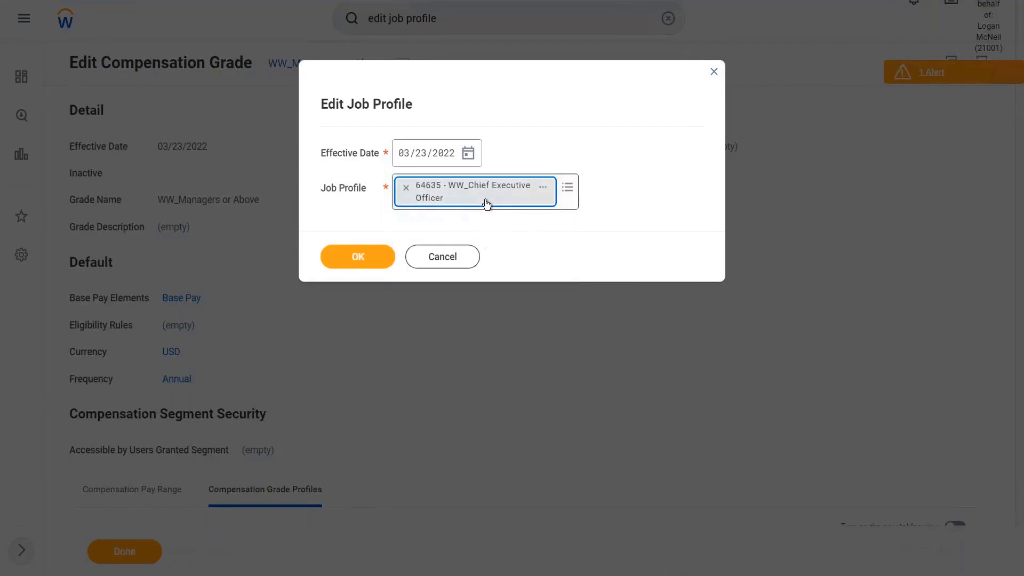
left_click(376, 259)
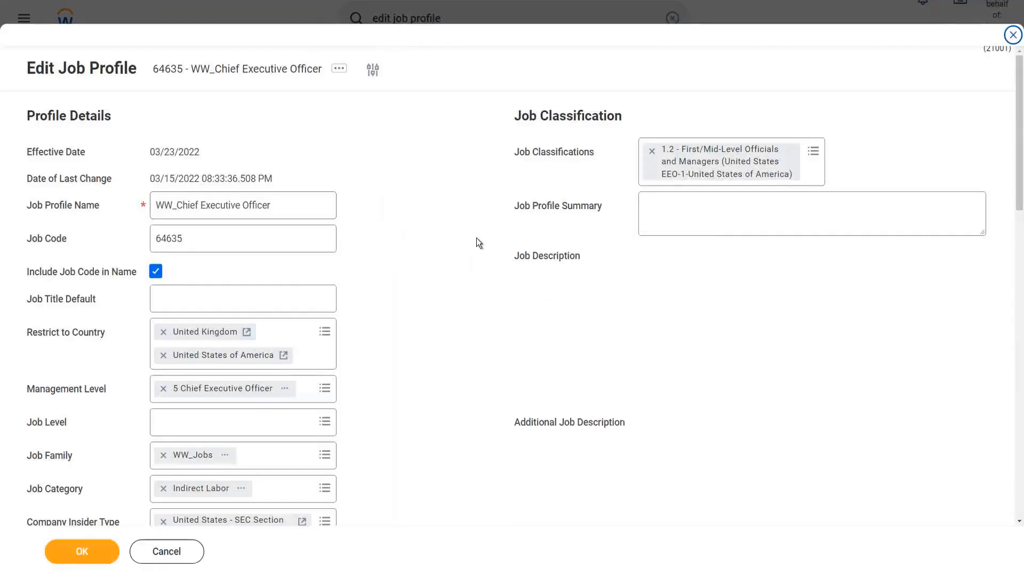
Set the job profile's compensation grade to WW_Managers or Above, leave the grade profile blank, and submit the edit
scroll(461, 229, "down", 3)
scroll(460, 226, "down", 8)
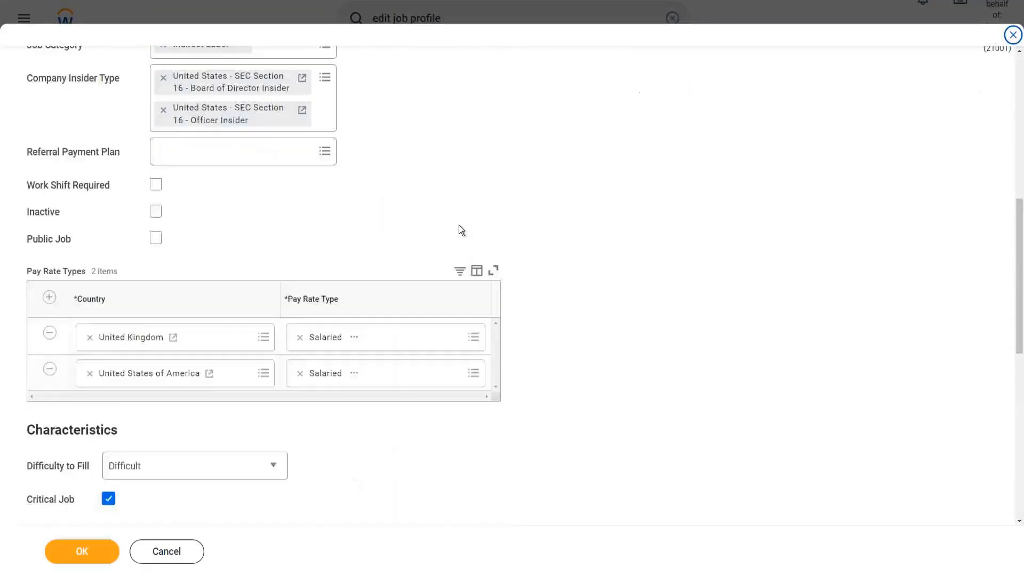
scroll(460, 227, "down", 2)
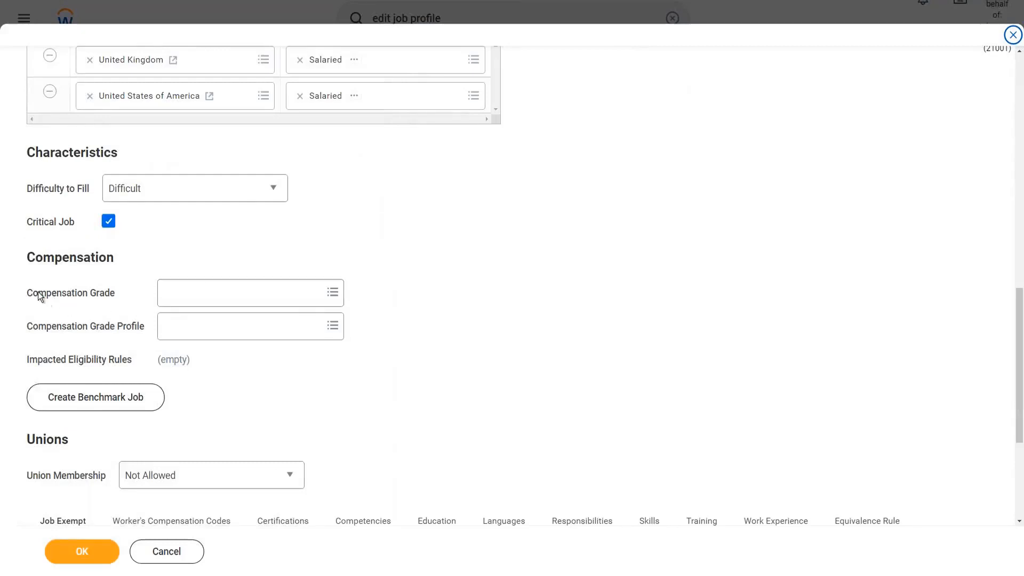
left_click_drag(30, 292, 107, 291)
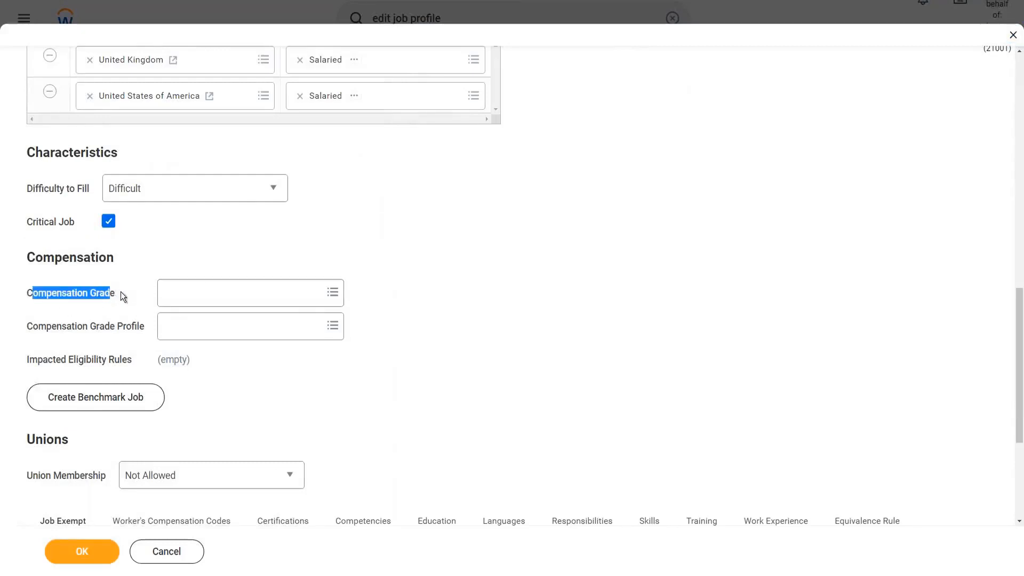
left_click(121, 292)
left_click(192, 293)
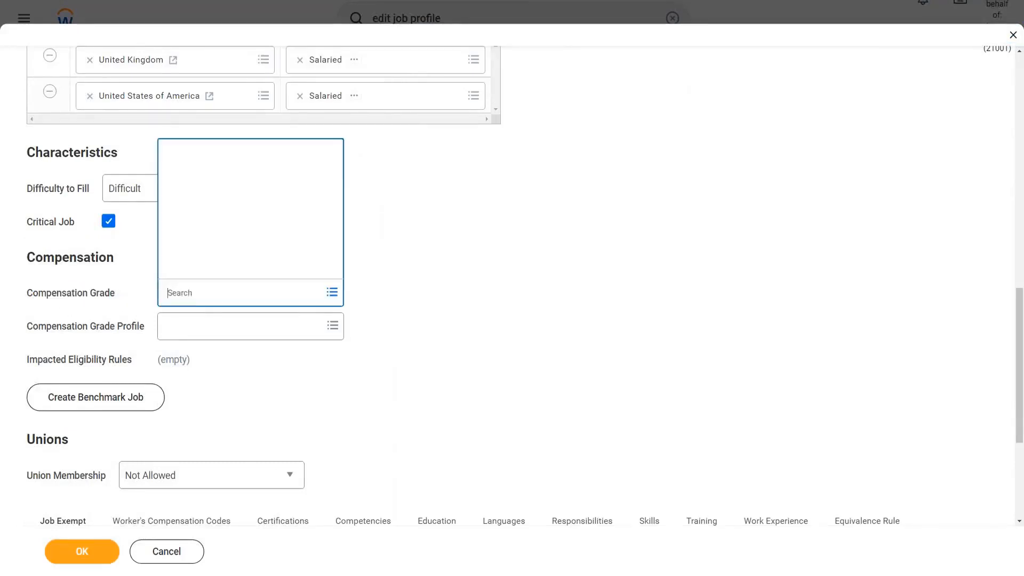
type("ww_")
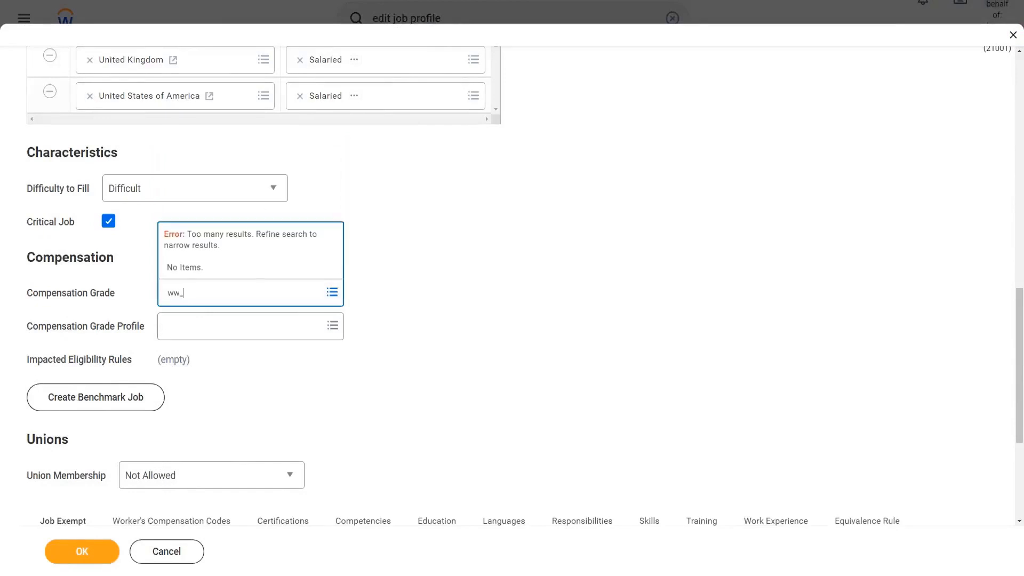
key("Return")
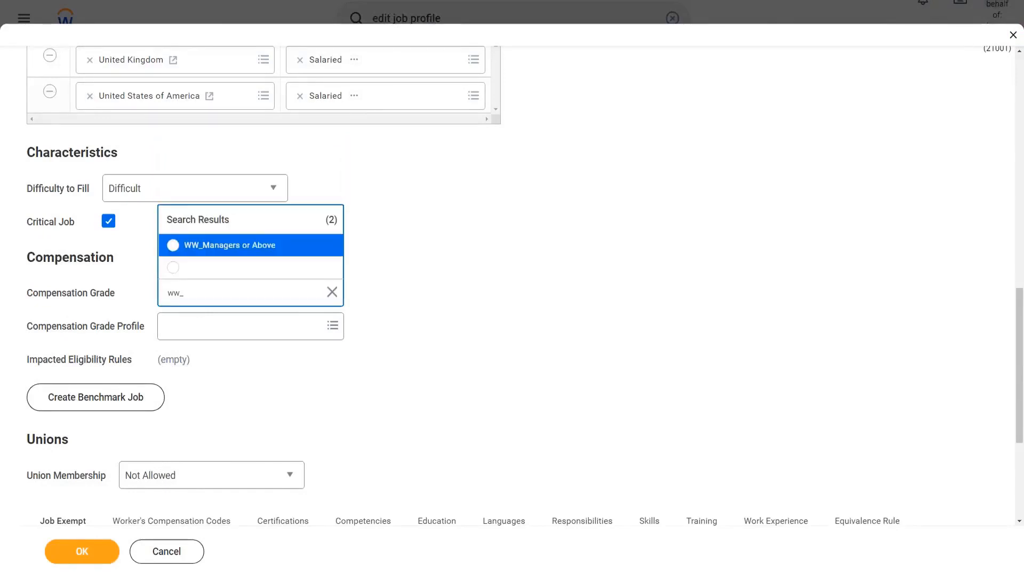
left_click(239, 249)
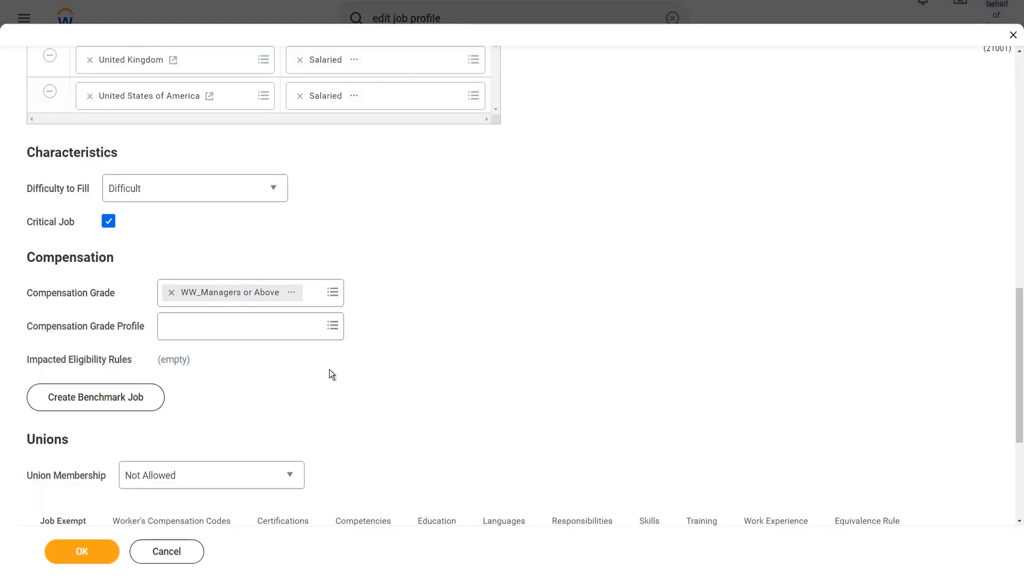
left_click(242, 337)
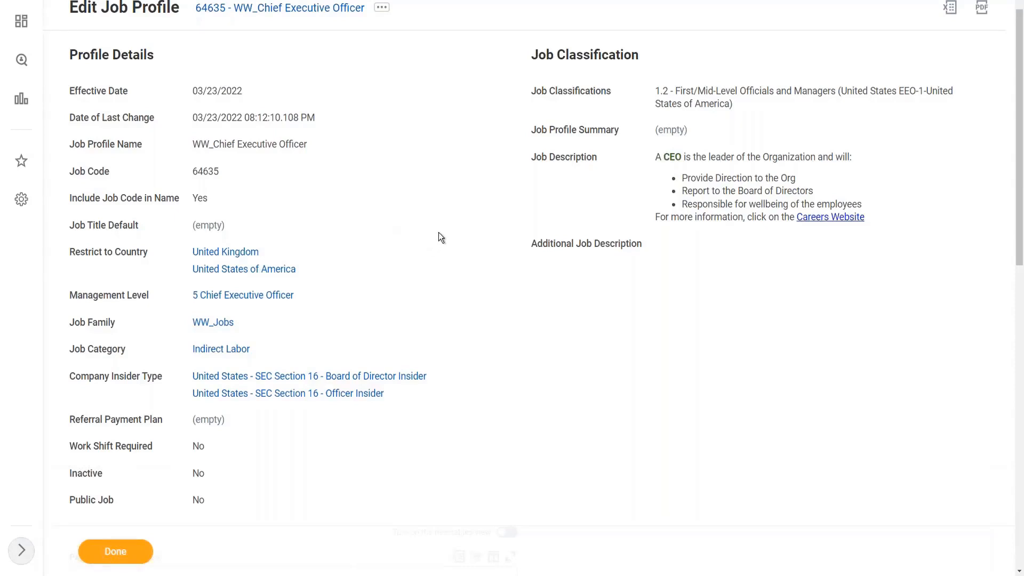
Check the compensation grade and grade profile in the saved job profile's Compensation section
scroll(440, 238, "down", 1)
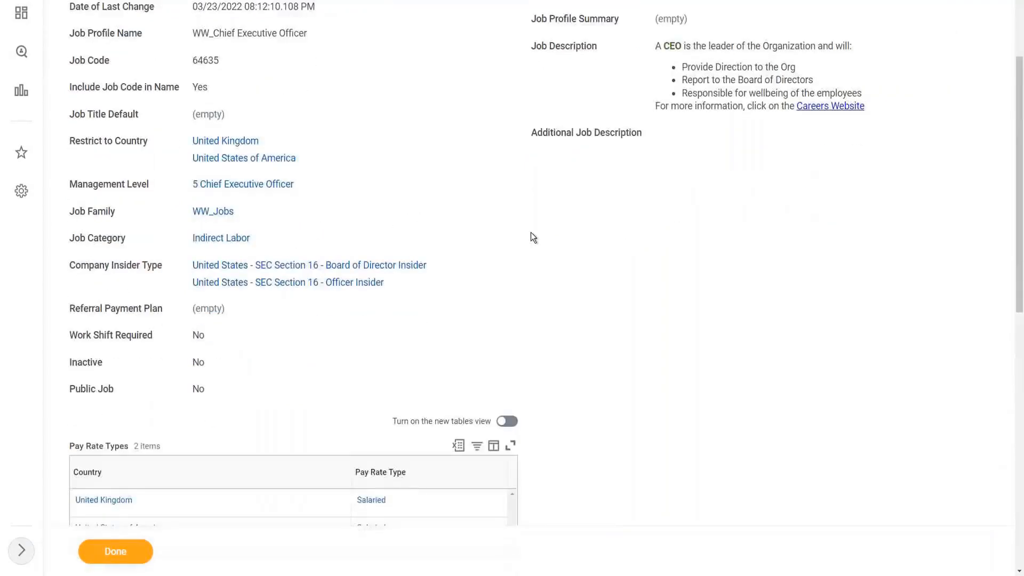
scroll(534, 236, "down", 2)
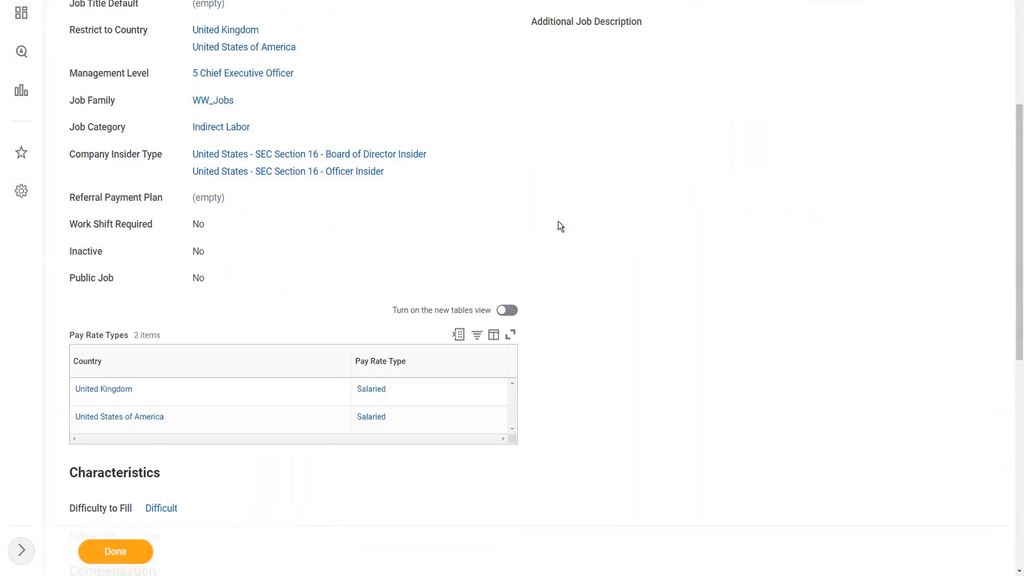
scroll(558, 221, "down", 4)
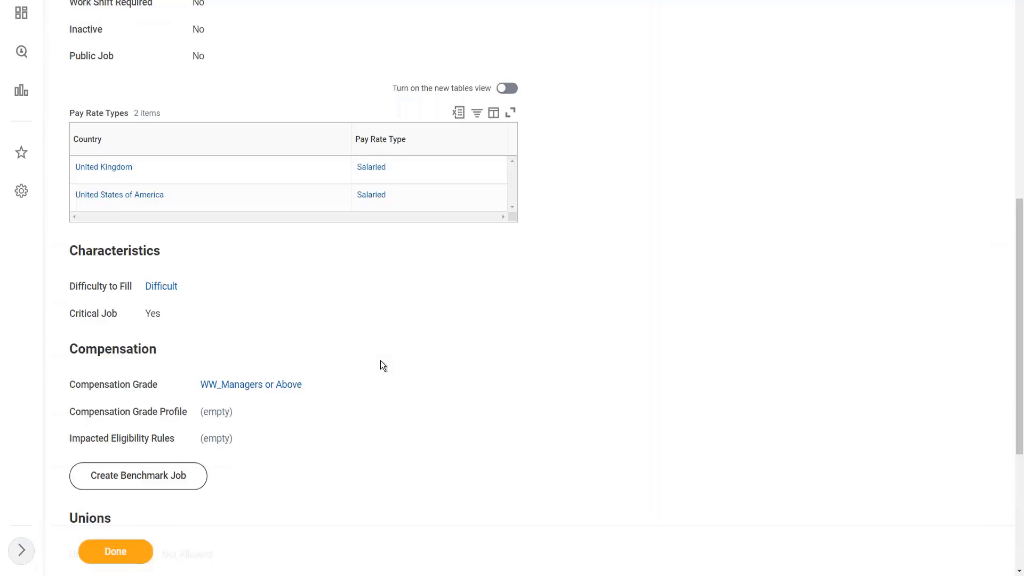
Reopen the job profile 64635 - WW_Chief Executive Officer for editing from its related actions
scroll(380, 360, "up", 10)
left_click(382, 63)
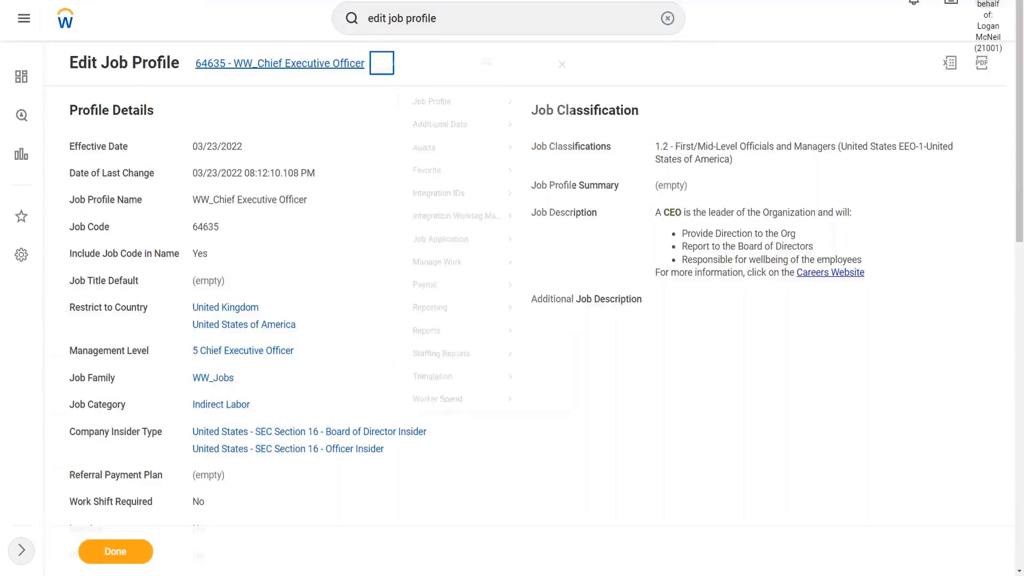
mouse_move(434, 115)
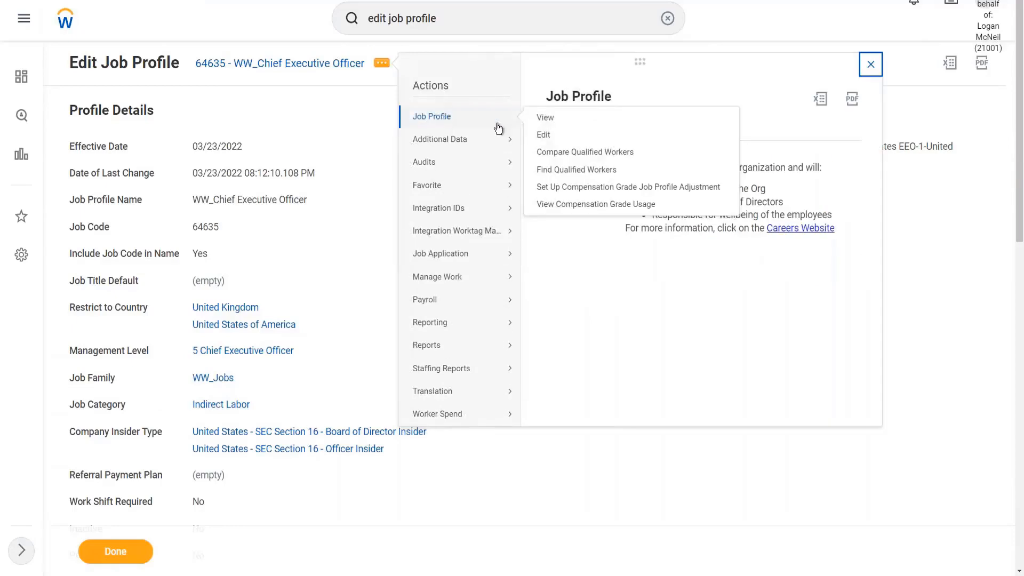
left_click(548, 138)
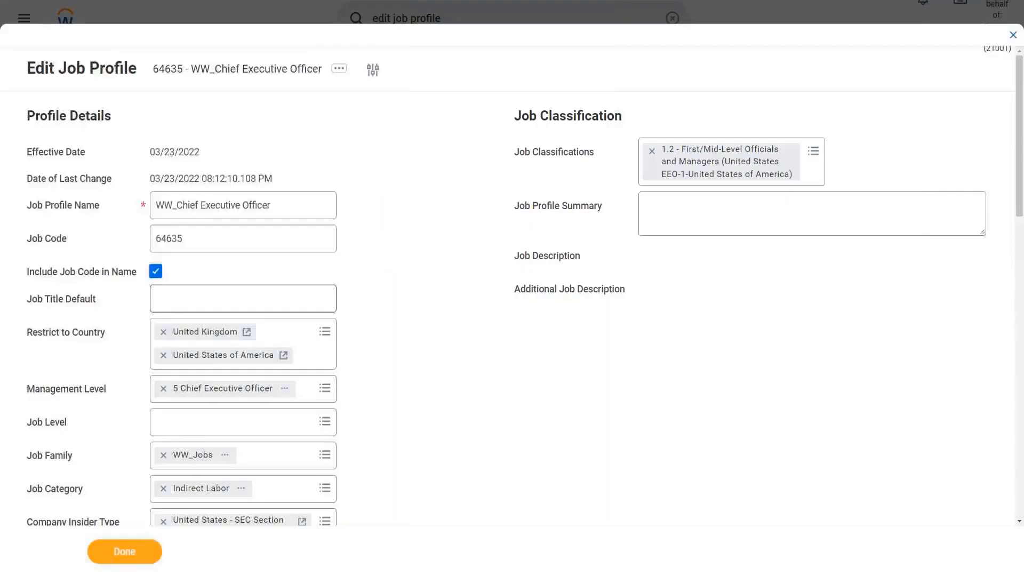
Select WW M1 - Managers in USA and WW M1 - Managers or Above in UK as the job profile's compensation grade profiles
scroll(388, 304, "down", 10)
scroll(388, 358, "down", 2)
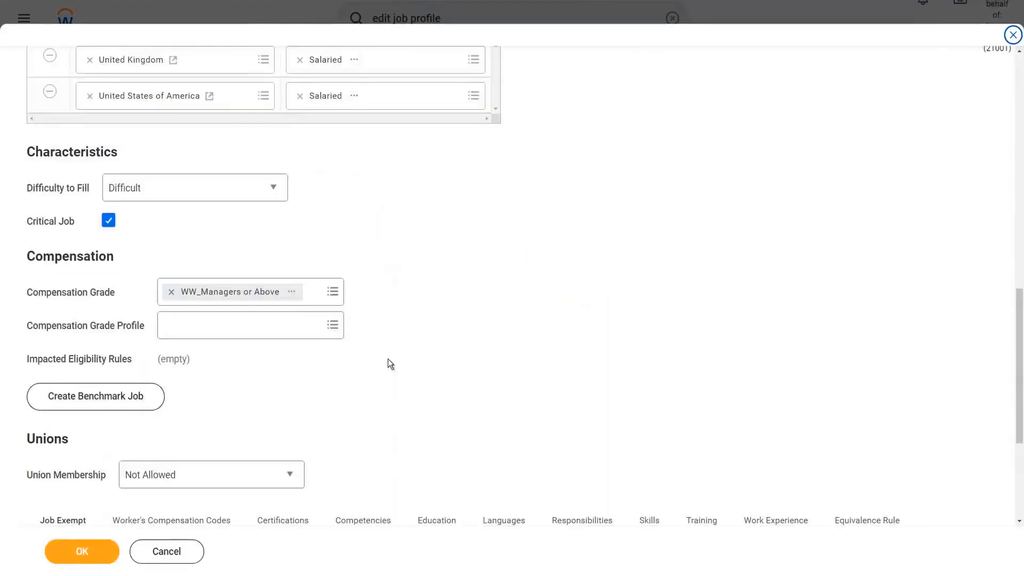
left_click(333, 325)
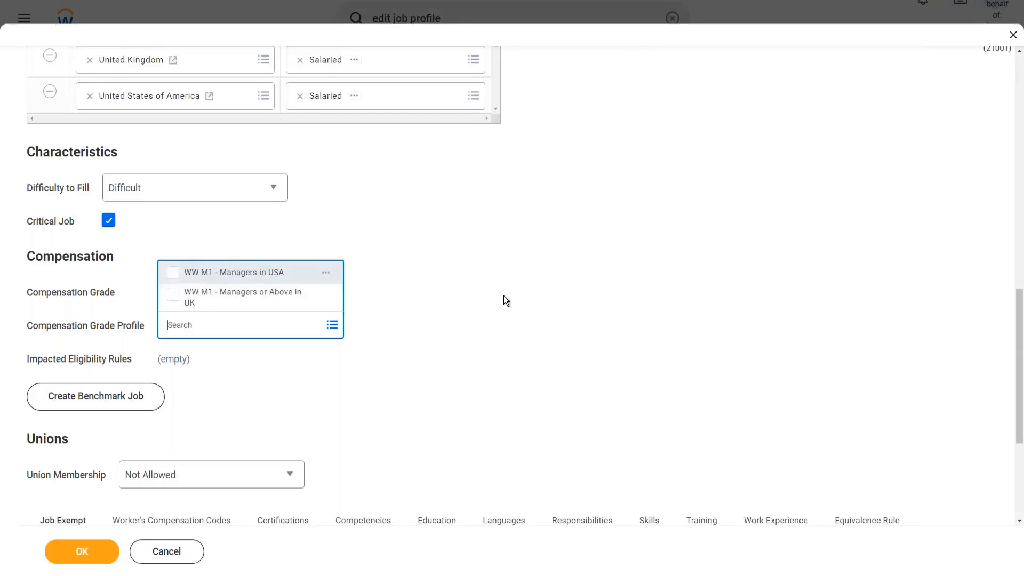
key("Return")
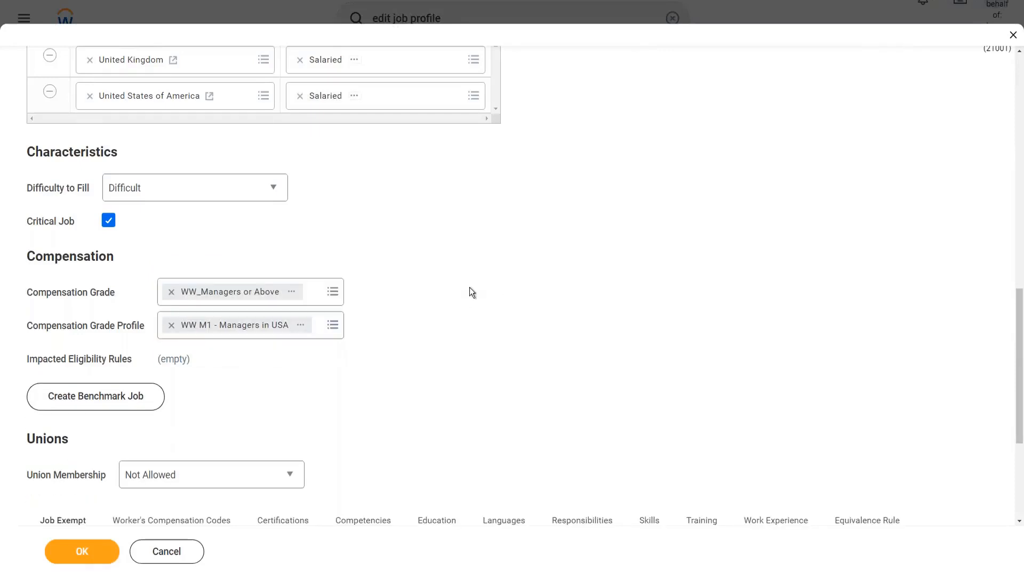
left_click(332, 325)
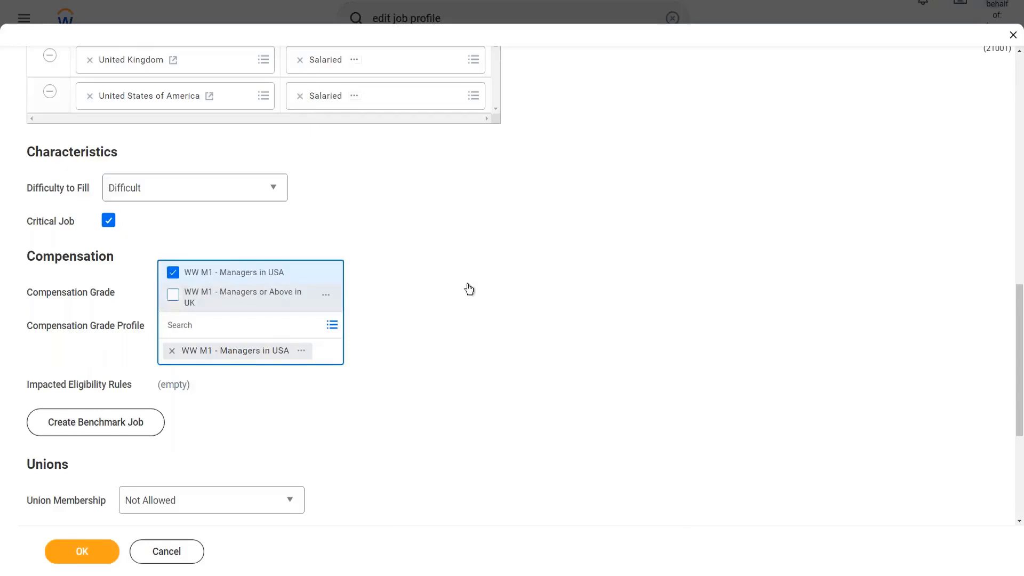
left_click(172, 295)
left_click(470, 289)
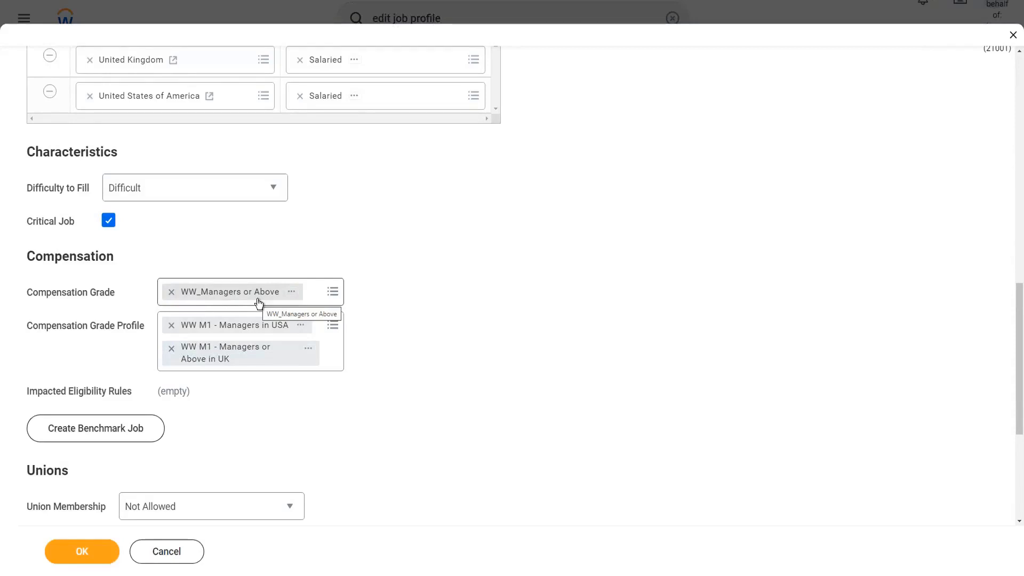
Remove the job profile's compensation grade and check which grade profiles and grades are offered for selection without it
left_click(171, 291)
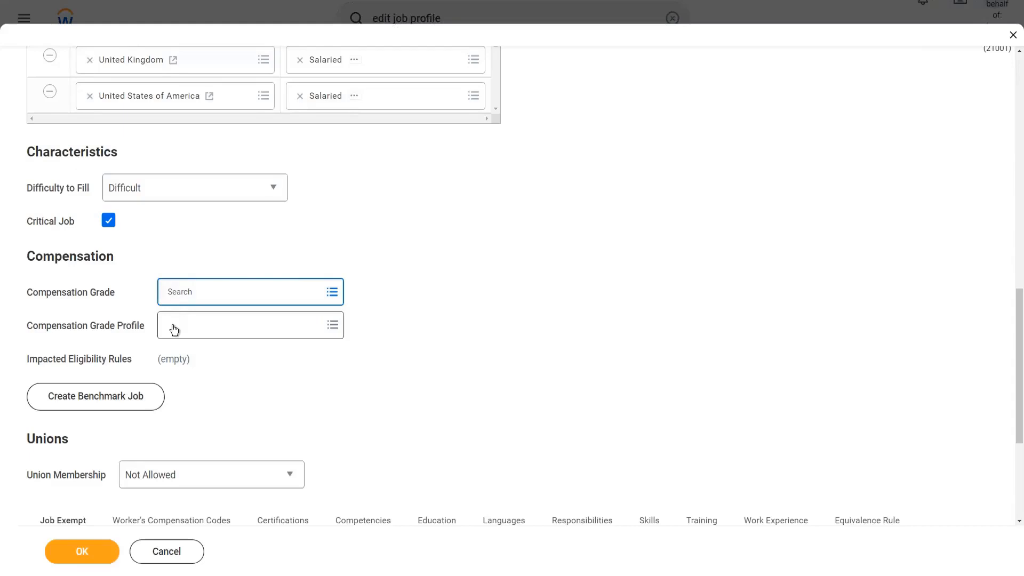
left_click(293, 329)
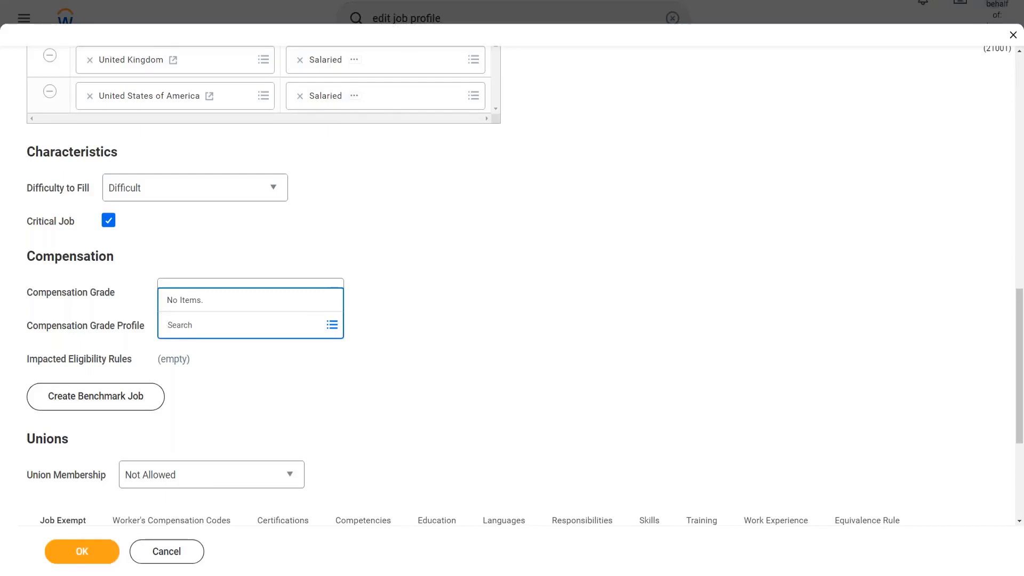
left_click(366, 280)
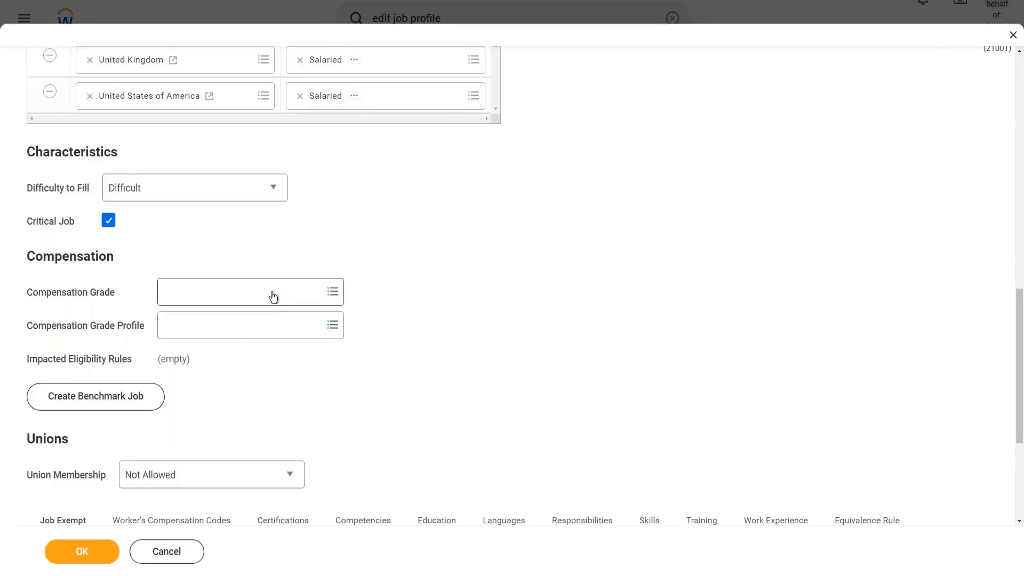
left_click(273, 297)
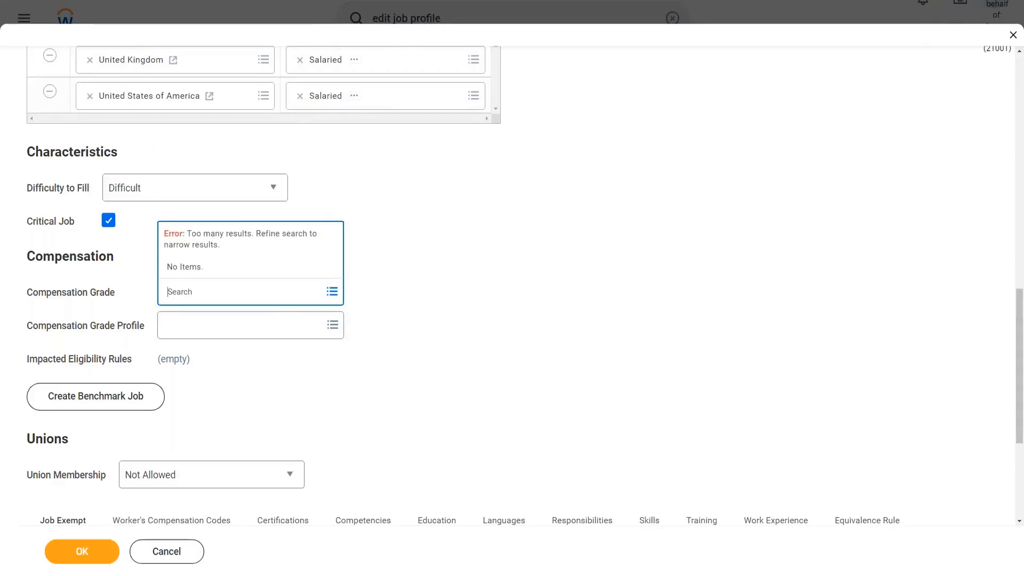
left_click(418, 308)
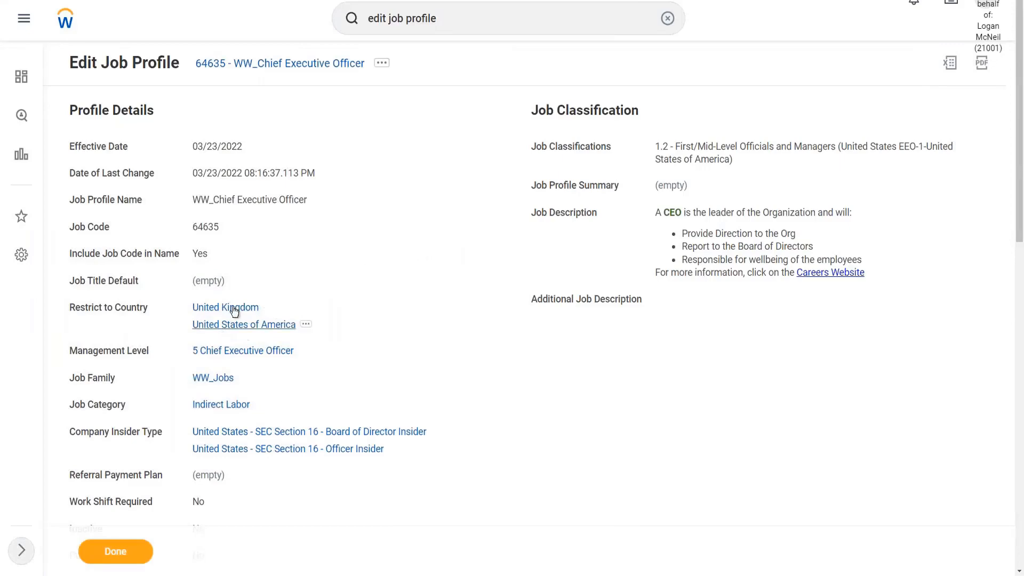
Review the compensation grade and grade profile in the Compensation section of the Chief Executive Officer job profile
scroll(432, 339, "down", 4)
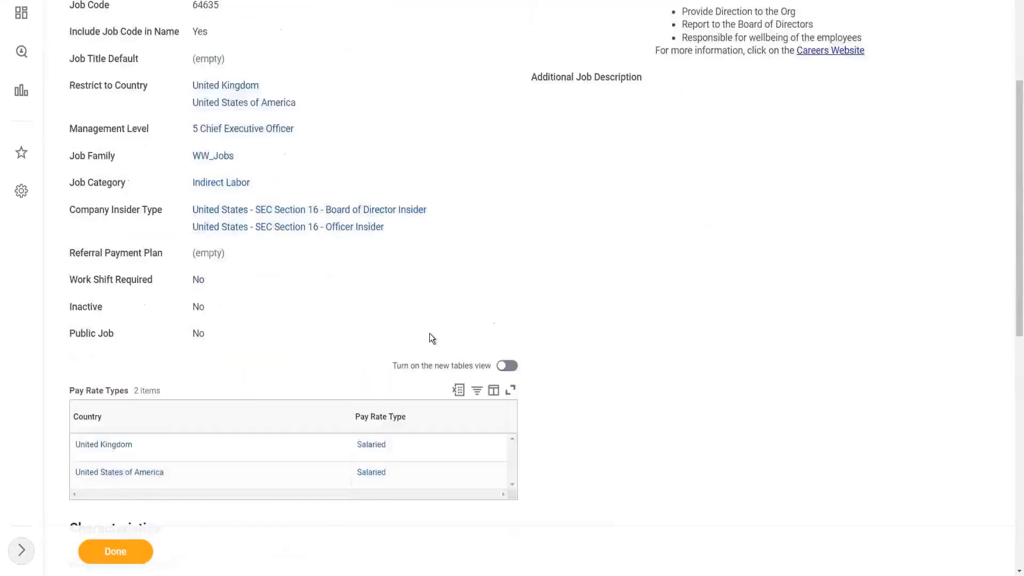
scroll(429, 336, "down", 1)
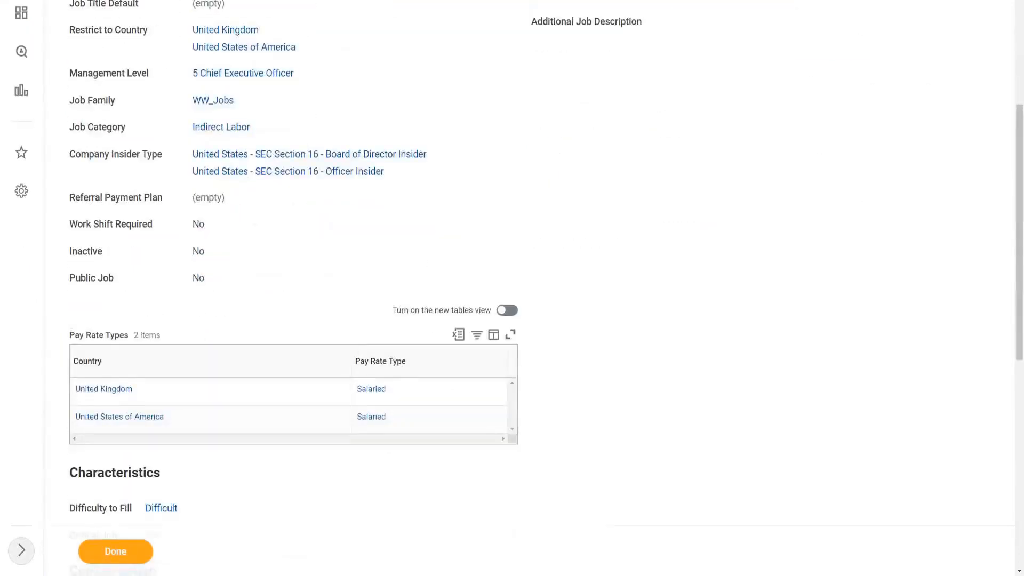
scroll(368, 333, "down", 3)
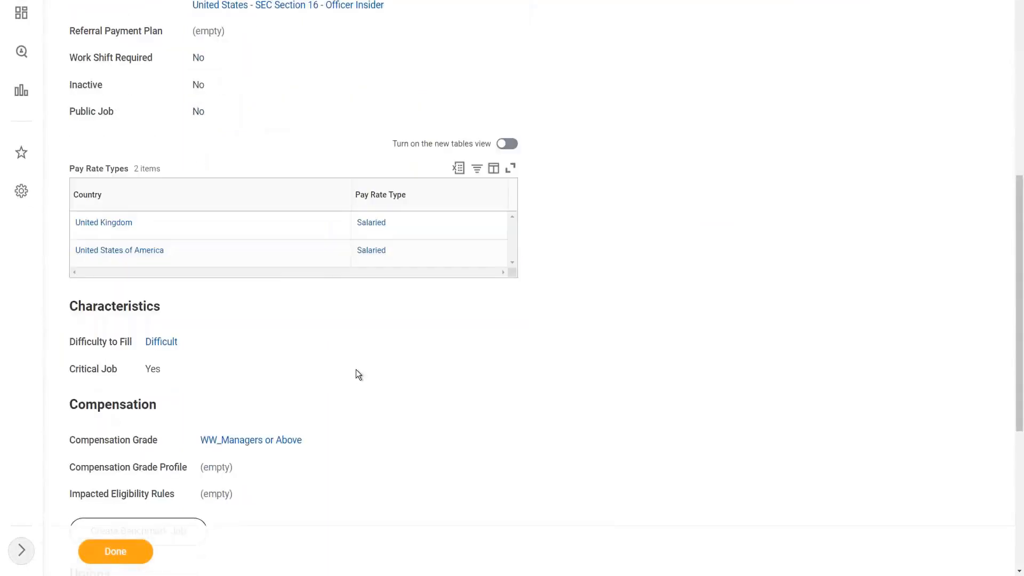
scroll(357, 374, "down", 1)
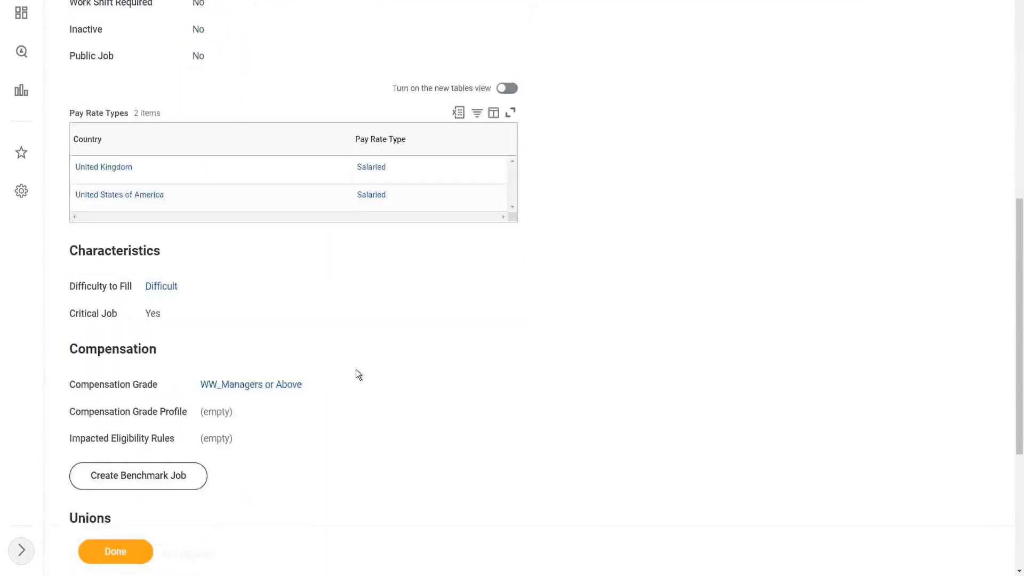
scroll(358, 375, "down", 1)
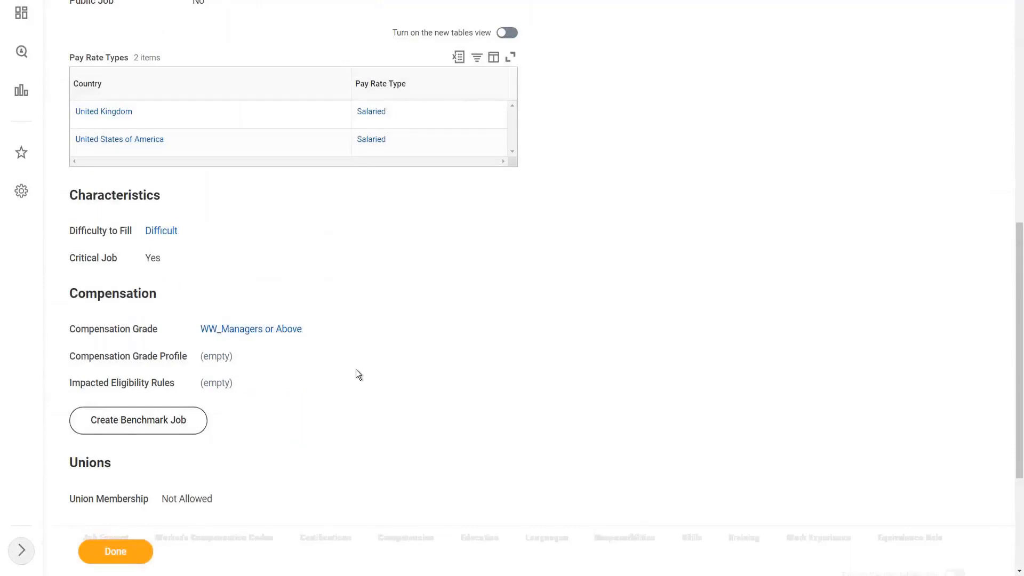